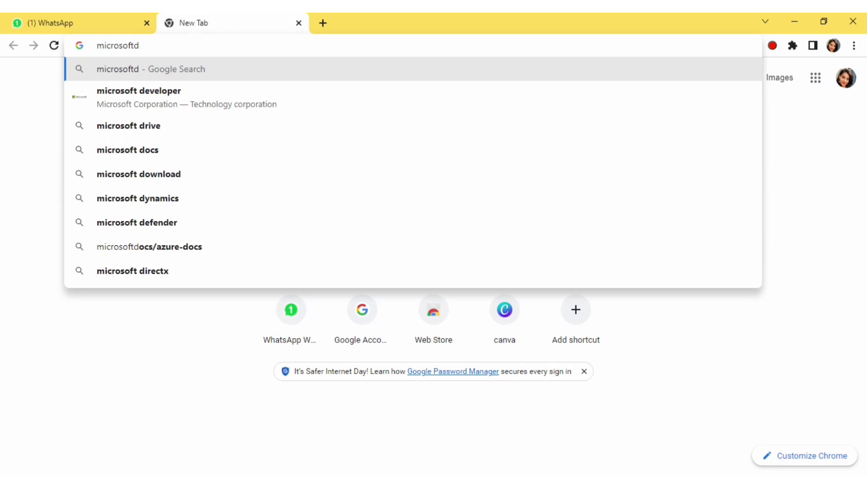
- Search Google for 'microsoft developer' from the Chrome address bar
click(234, 101)
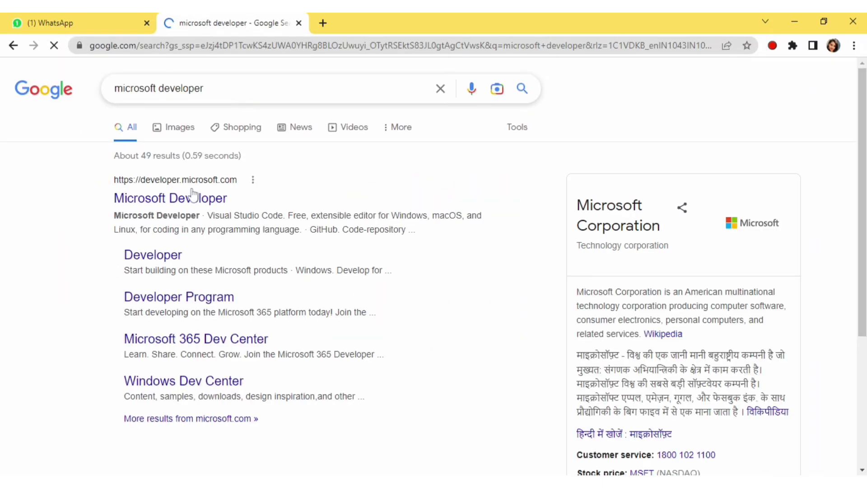
- Open the Microsoft Developer site from the results and choose the Microsoft 365 product card
click(168, 199)
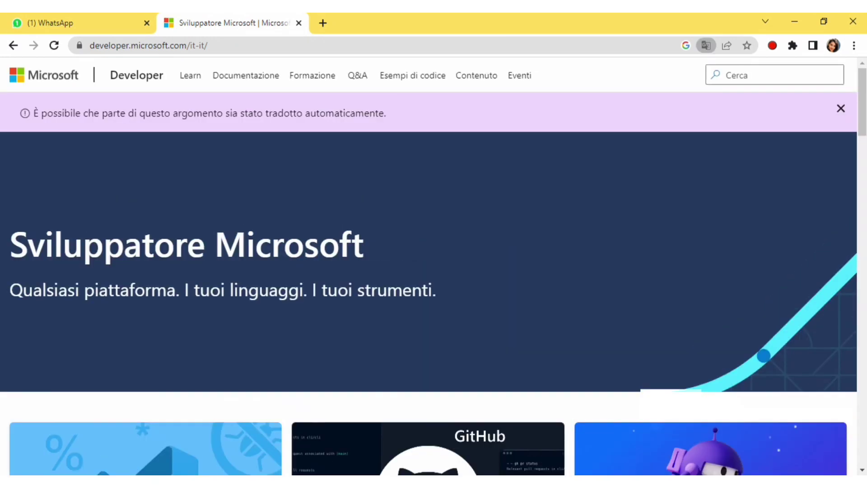
scroll(289, 226, down, 5)
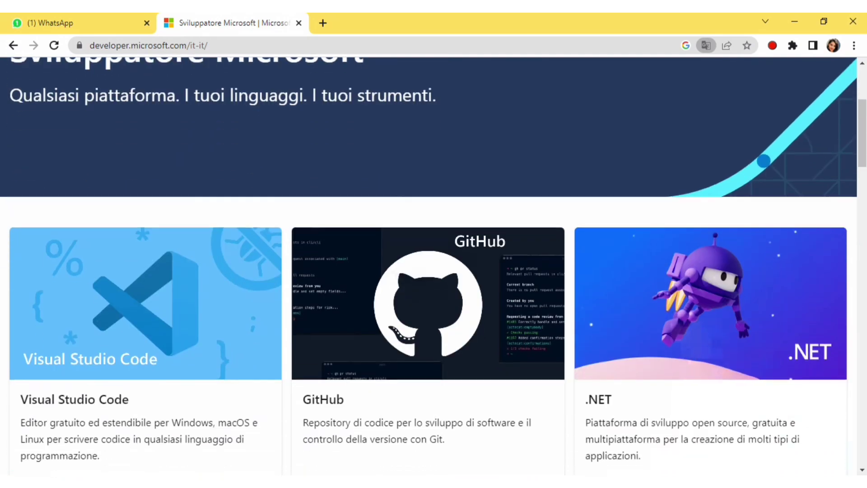
scroll(289, 226, up, 5)
scroll(289, 225, down, 10)
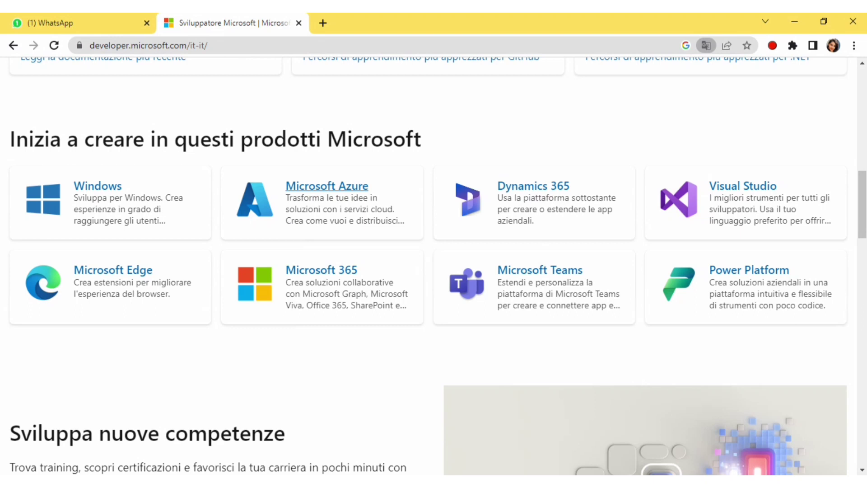
scroll(291, 227, down, 4)
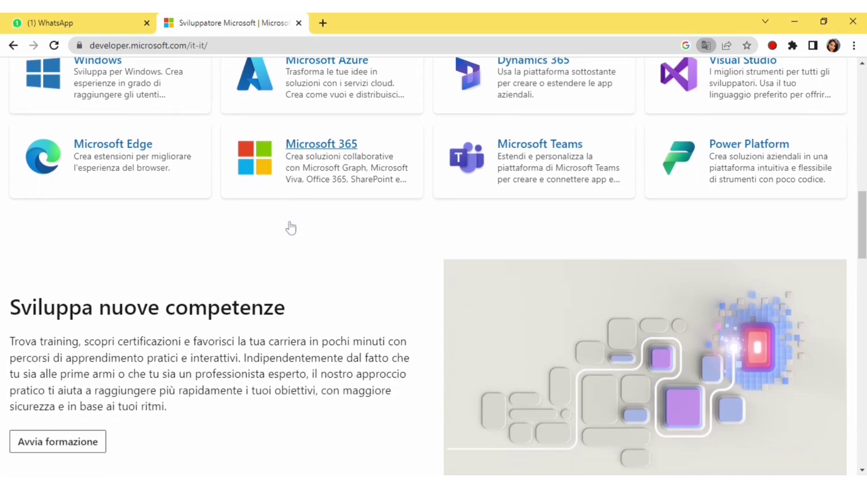
scroll(289, 227, up, 4)
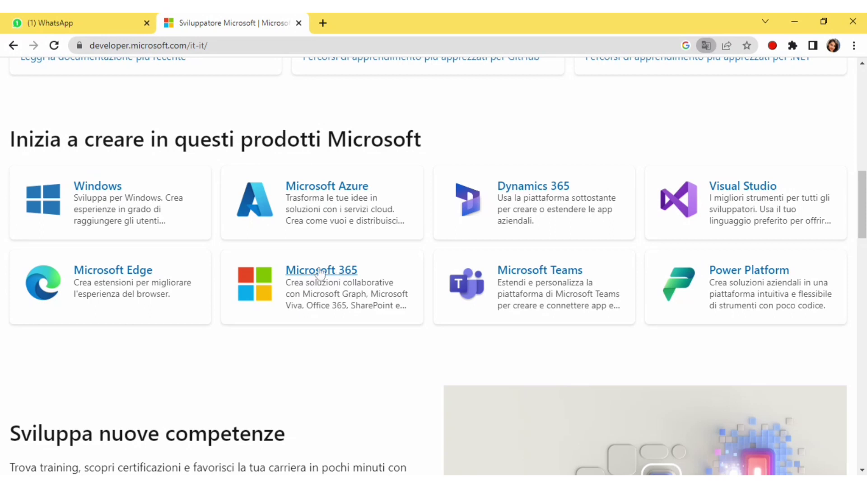
click(319, 270)
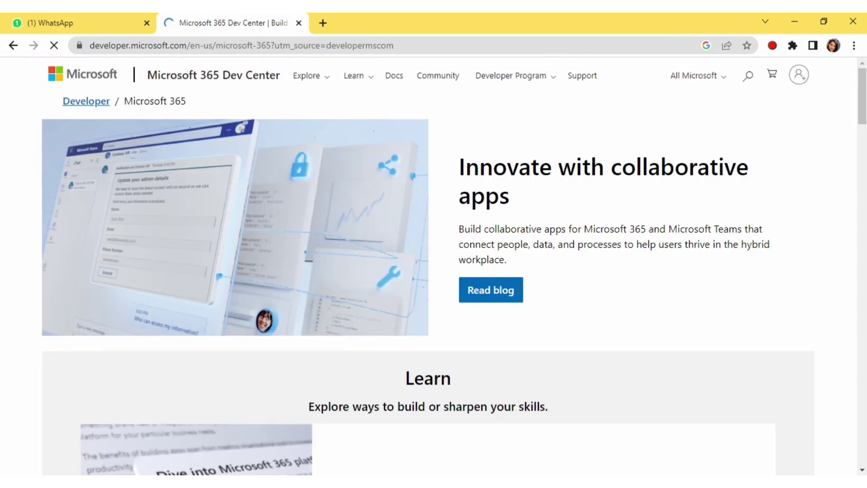
- Follow the 'Join the Microsoft 365 Developer Program' link in the Dev Center's Community section
scroll(319, 271, down, 10)
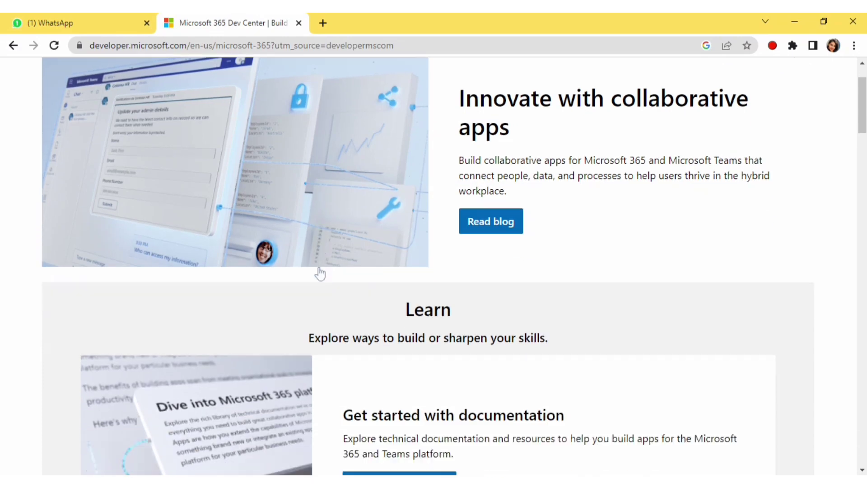
scroll(320, 274, down, 10)
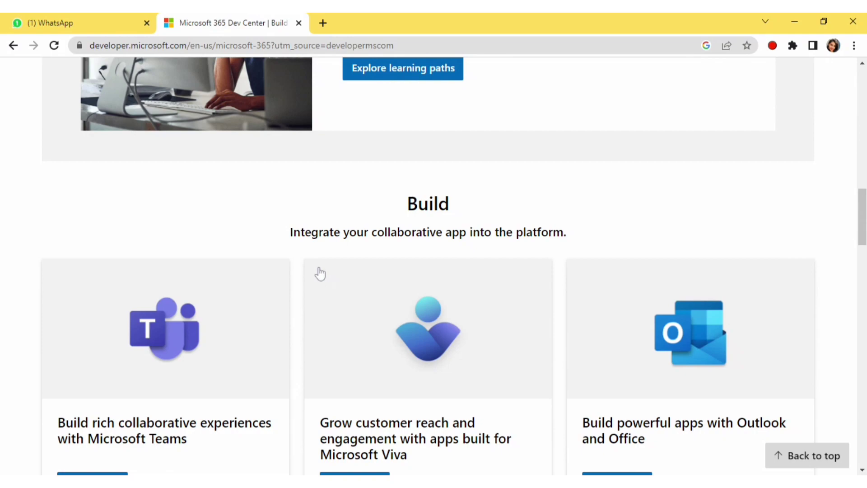
scroll(319, 273, down, 10)
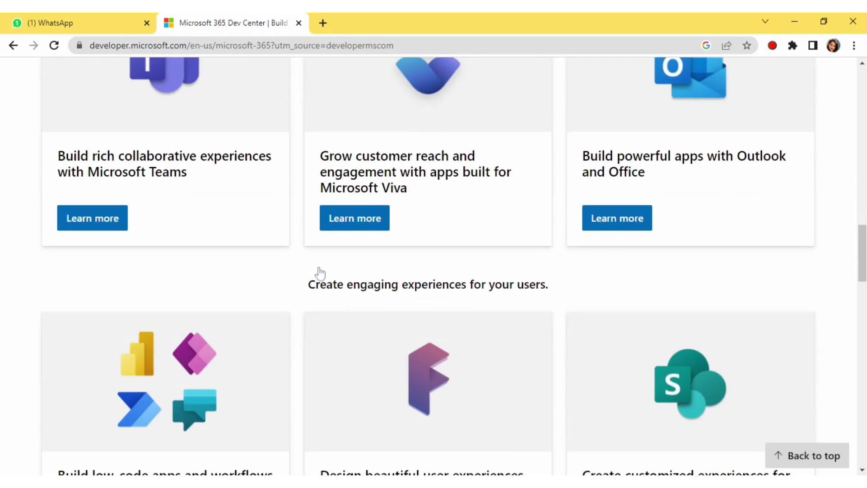
scroll(320, 272, down, 10)
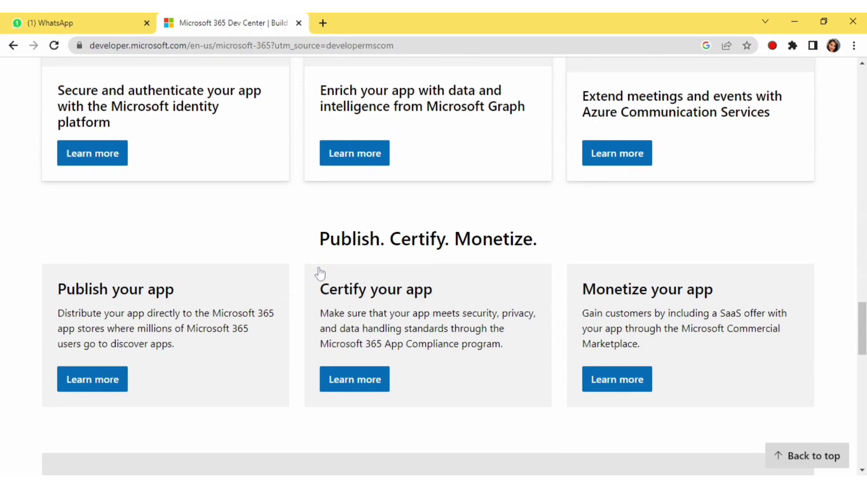
scroll(320, 274, down, 10)
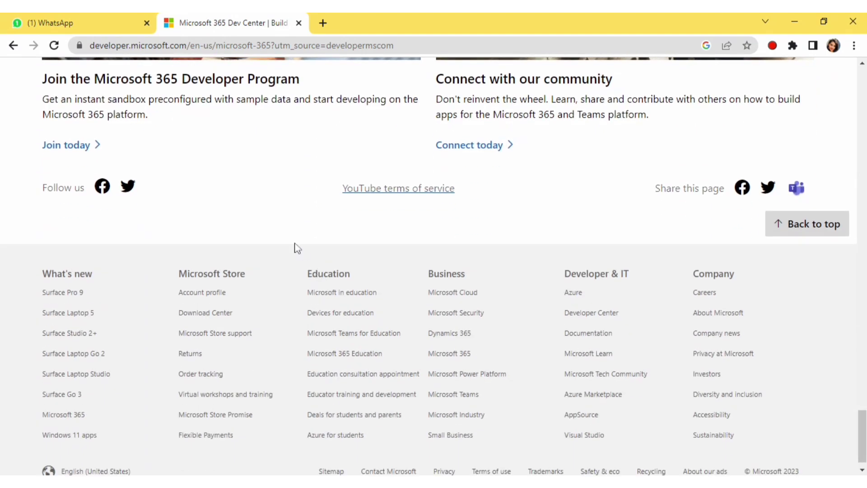
scroll(106, 185, up, 3)
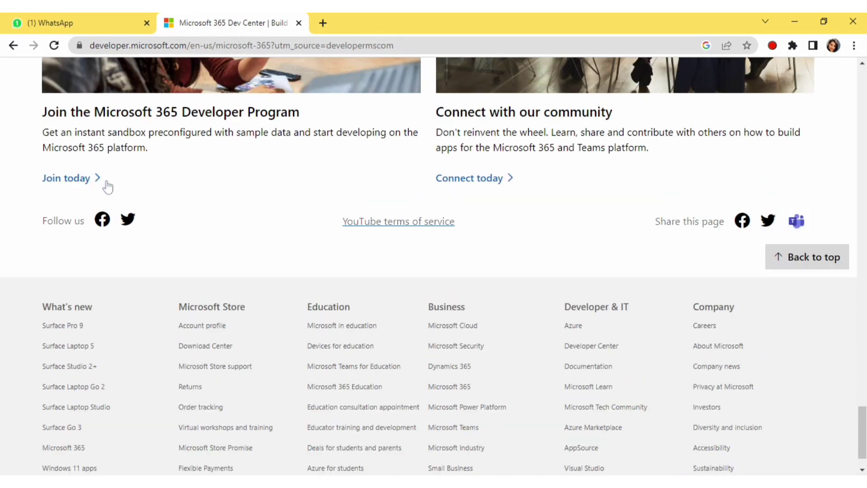
click(116, 208)
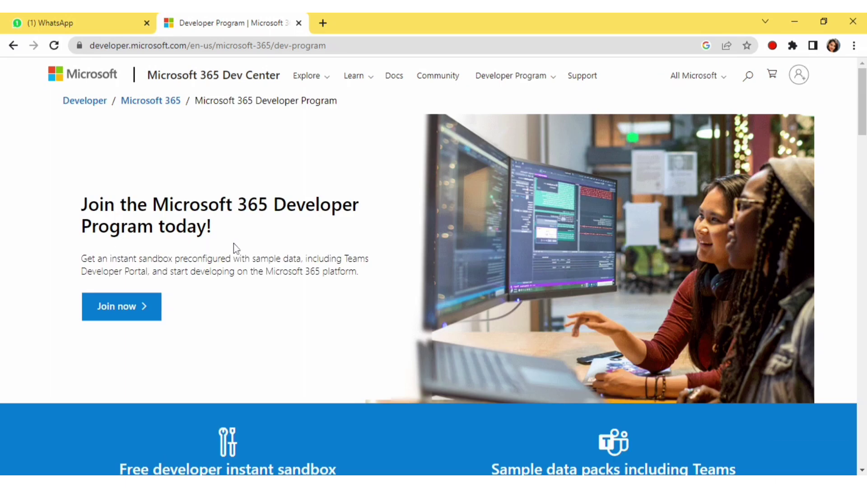
- Choose Join now on the Developer Program page to reach the Microsoft sign-in
click(115, 316)
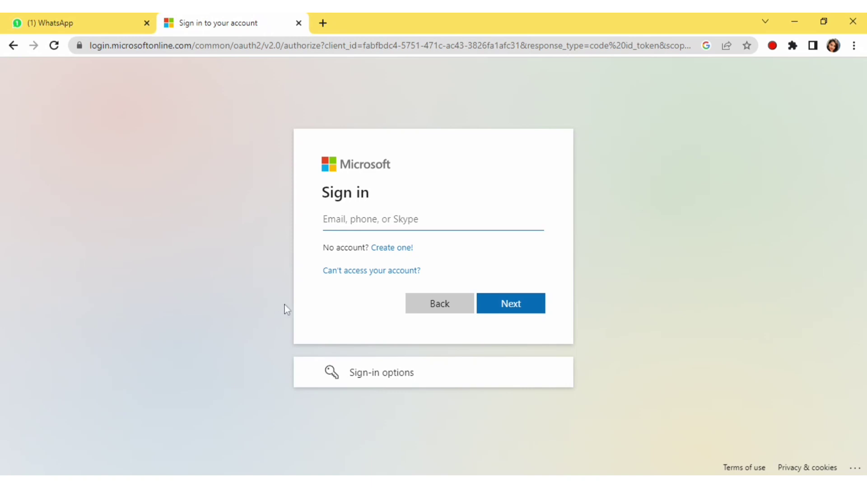
- Enter the account sign-in name and continue to the password page
click(364, 239)
text(9)
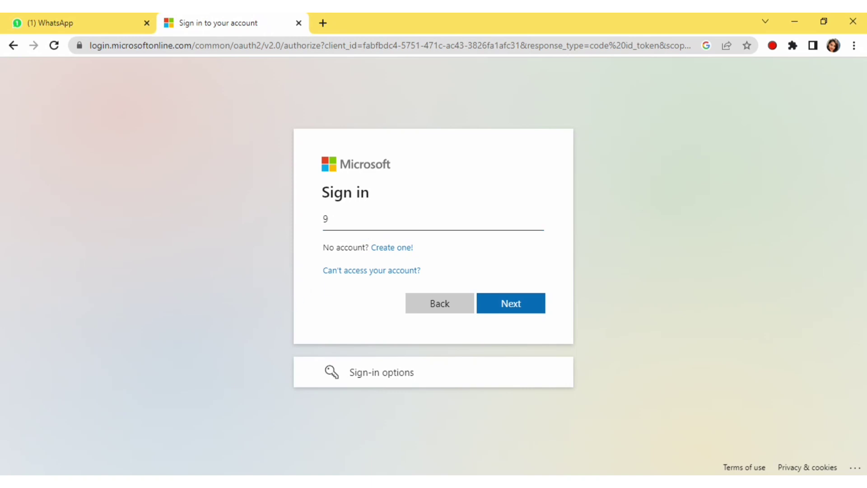
text(77)
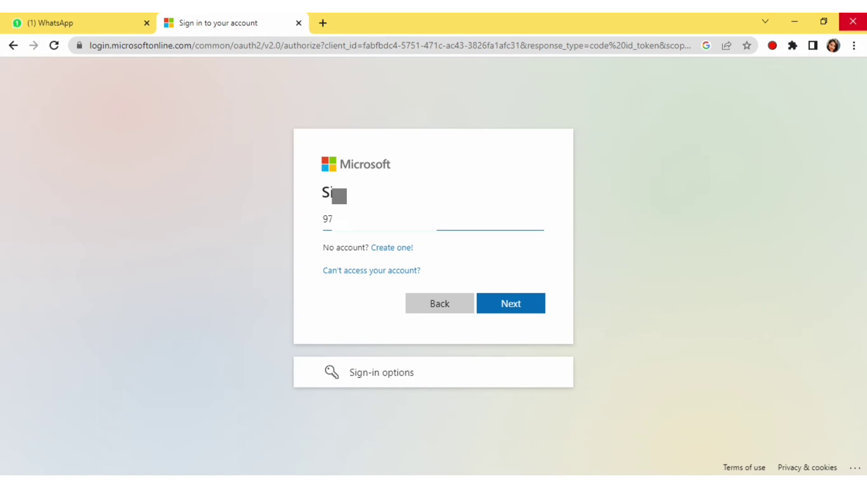
key(Return)
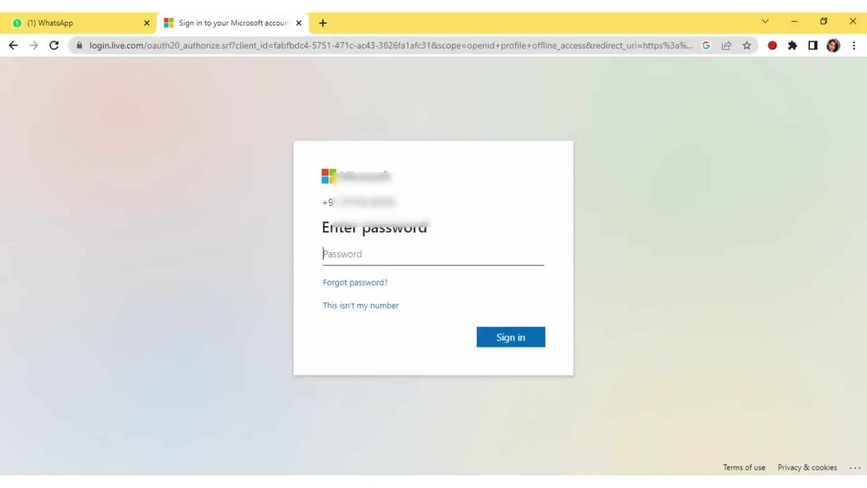
- Sign in with the account password, stay signed in, and decline the passwordless app offer
text(••)
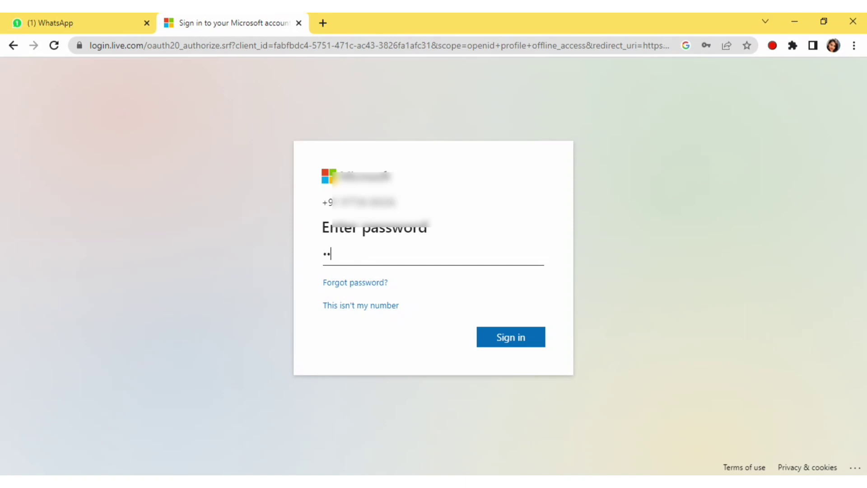
text(••••••••)
click(519, 343)
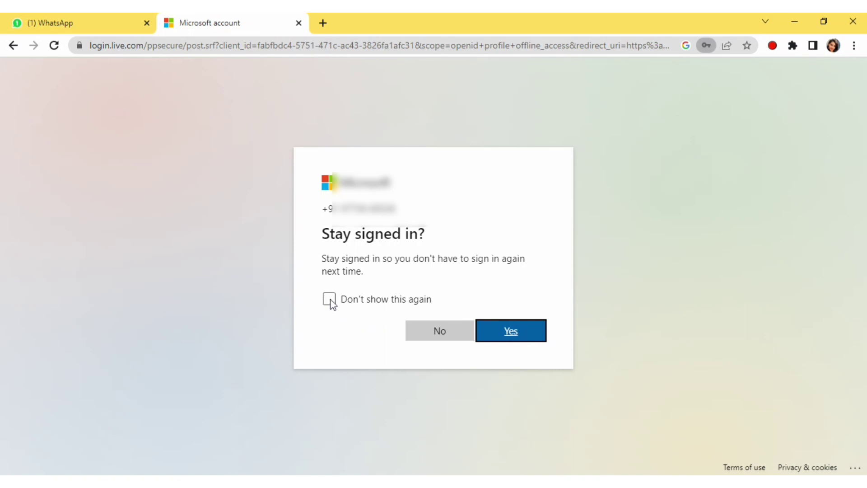
click(509, 336)
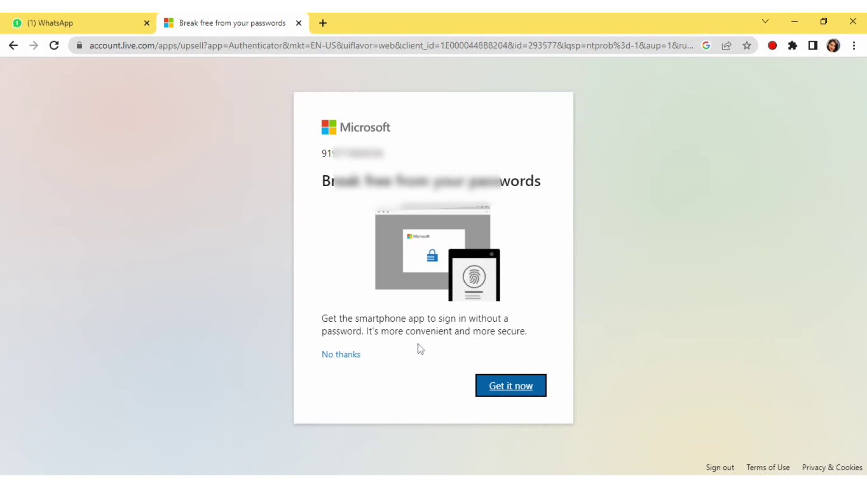
click(338, 359)
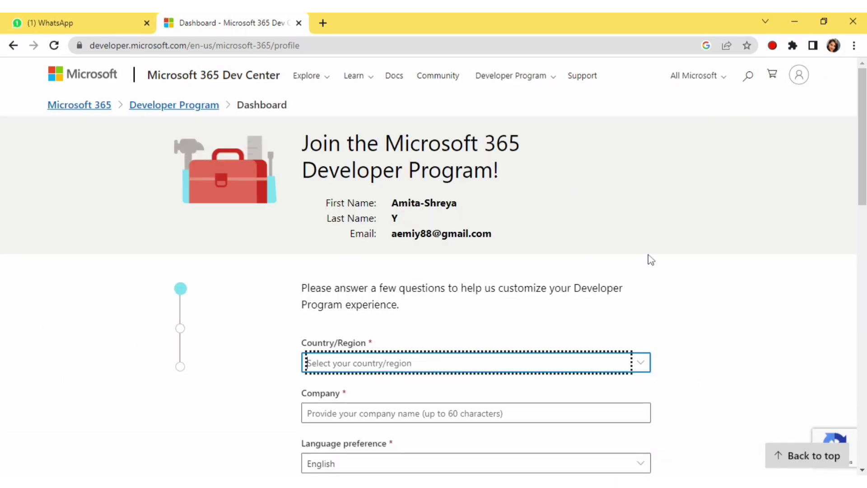
- Choose India from the Country/Region dropdown on the join form
scroll(648, 257, down, 1)
scroll(697, 260, down, 1)
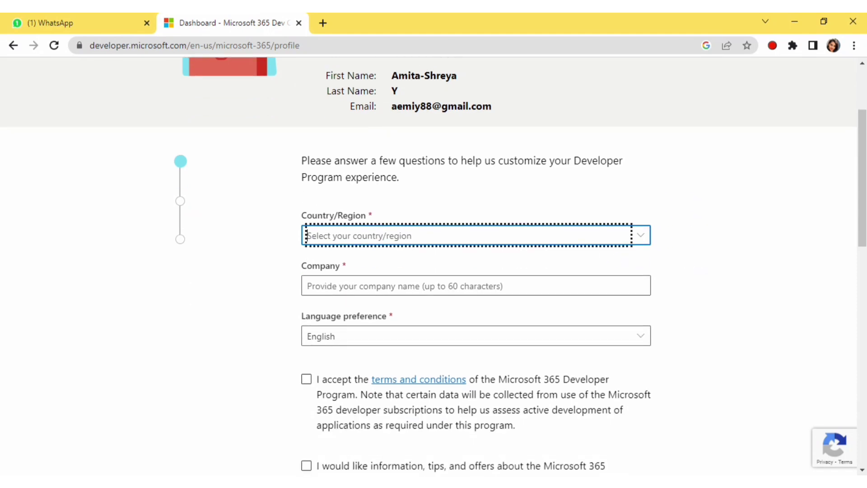
click(642, 236)
click(641, 236)
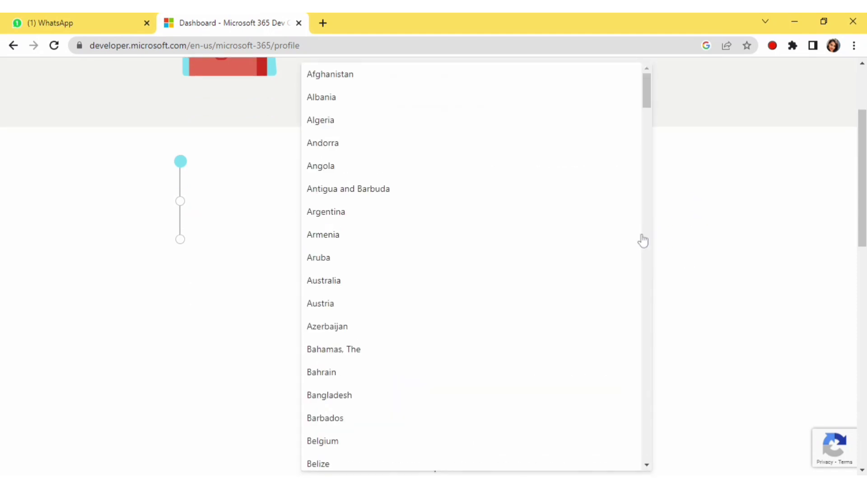
scroll(462, 300, down, 4)
scroll(463, 300, down, 9)
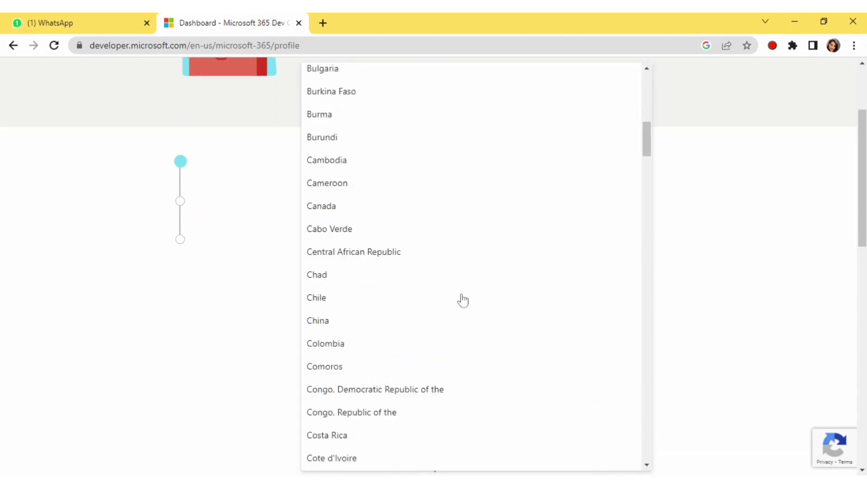
scroll(462, 300, down, 12)
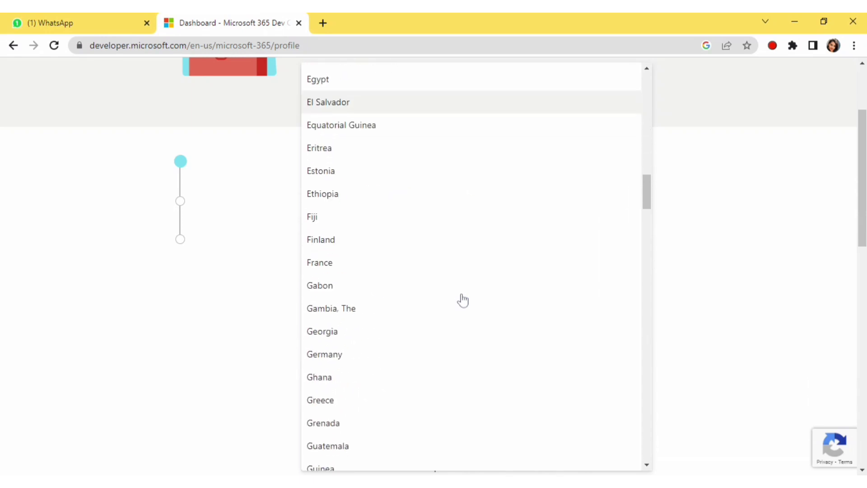
scroll(463, 300, down, 2)
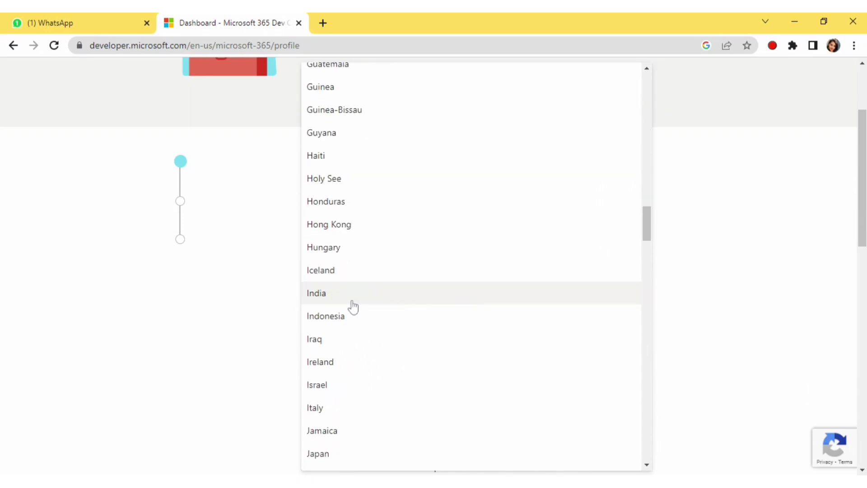
click(353, 298)
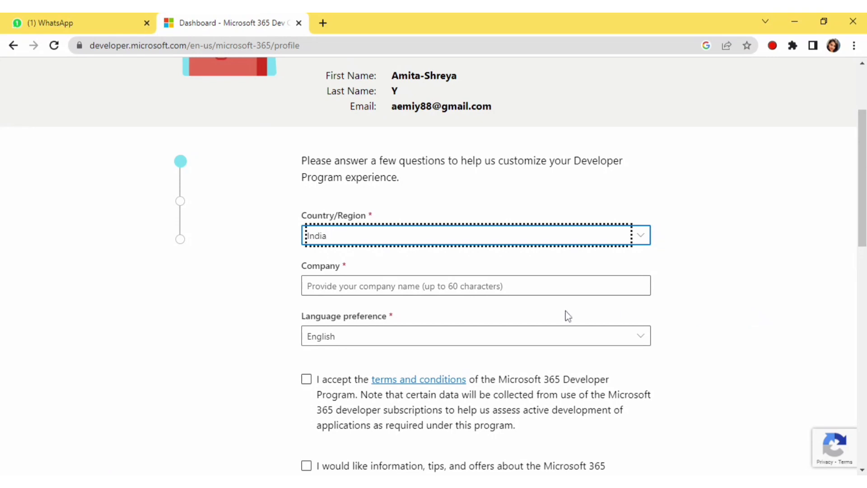
click(501, 287)
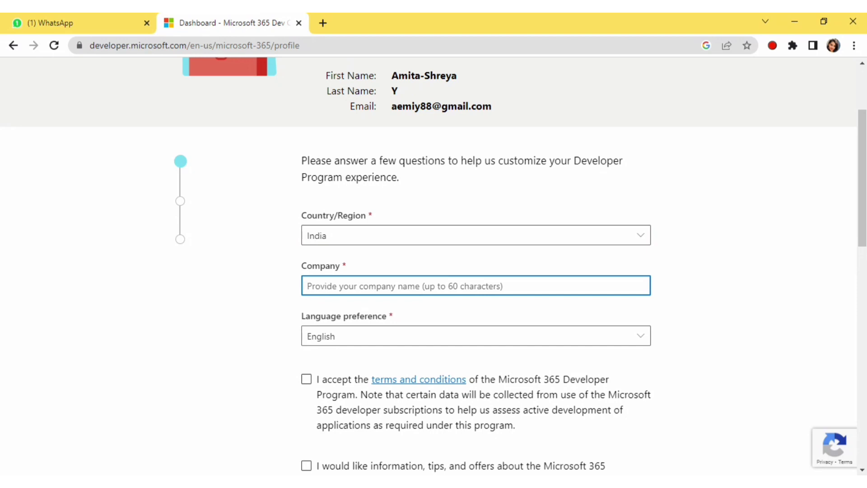
- Enter 'alksolution' as the company and set the language preference to English
text(alkso)
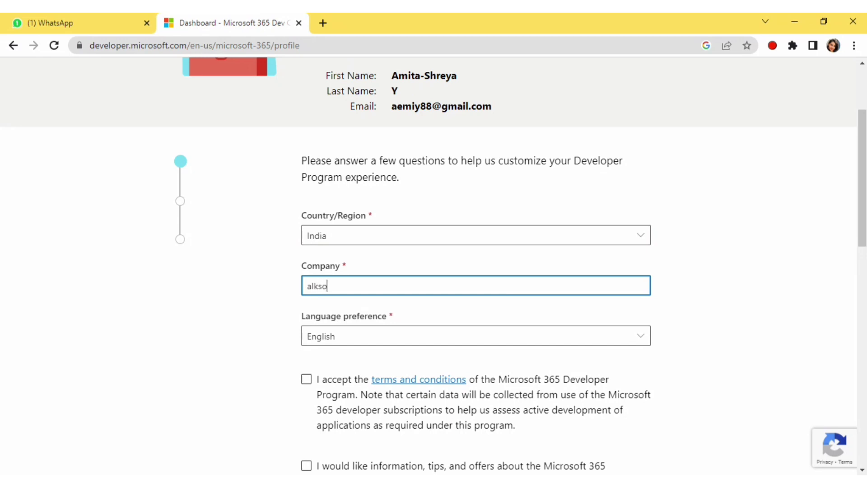
text(lution)
key(Tab)
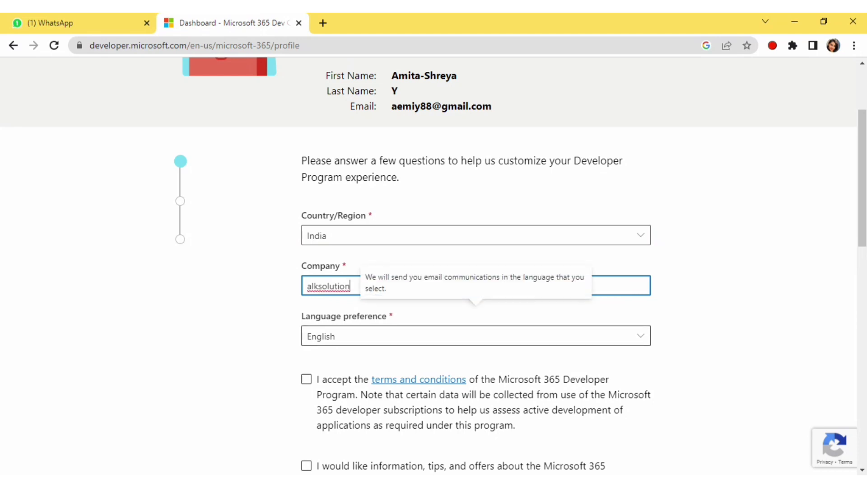
click(354, 336)
click(354, 341)
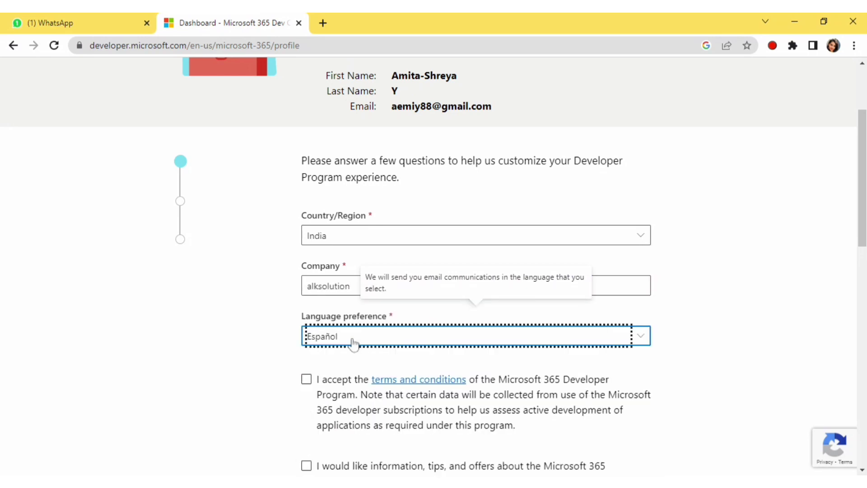
click(641, 343)
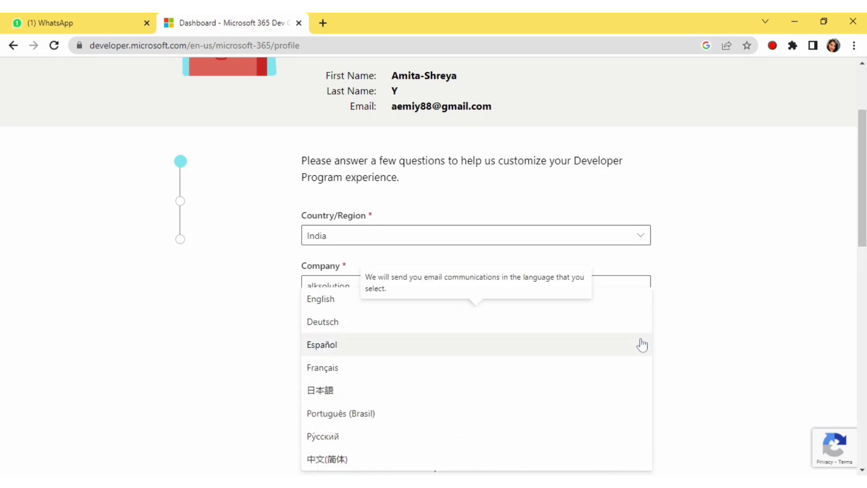
click(359, 300)
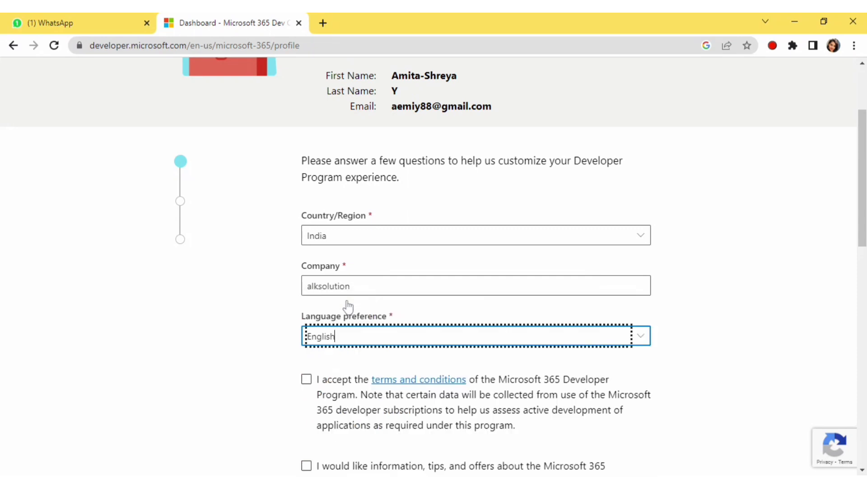
- Accept the terms, opt in to Developer Program tips and offers, and continue with Next
scroll(731, 316, down, 3)
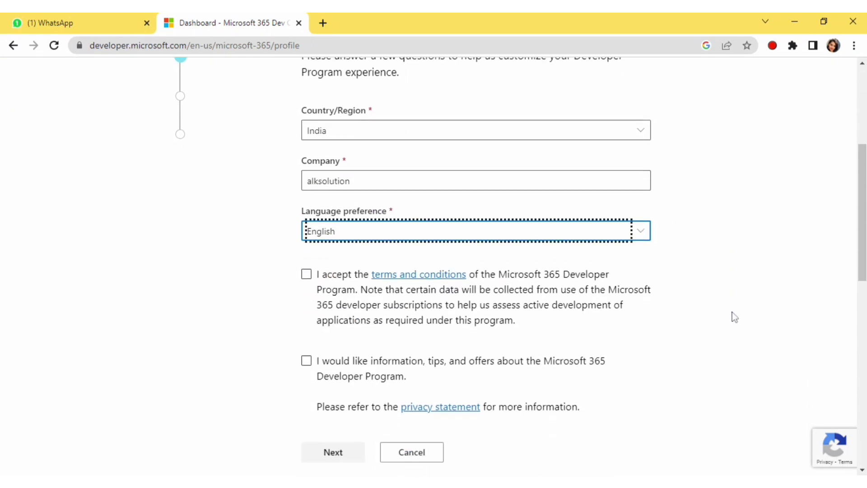
click(306, 252)
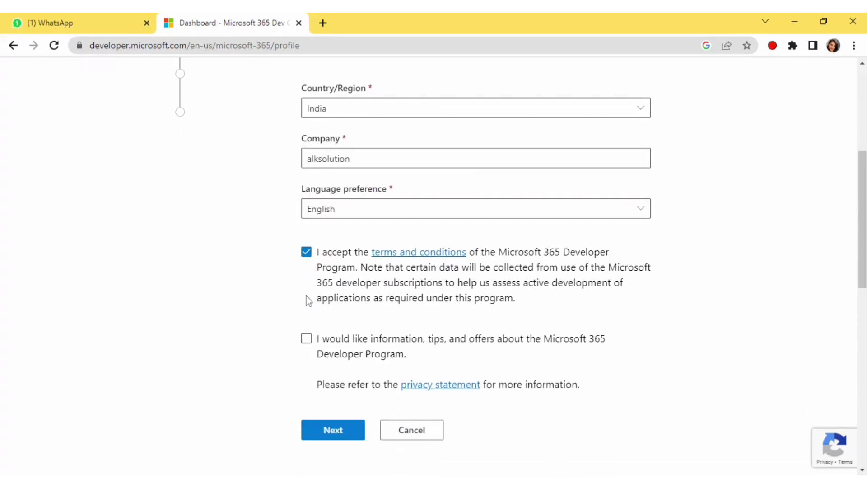
click(306, 342)
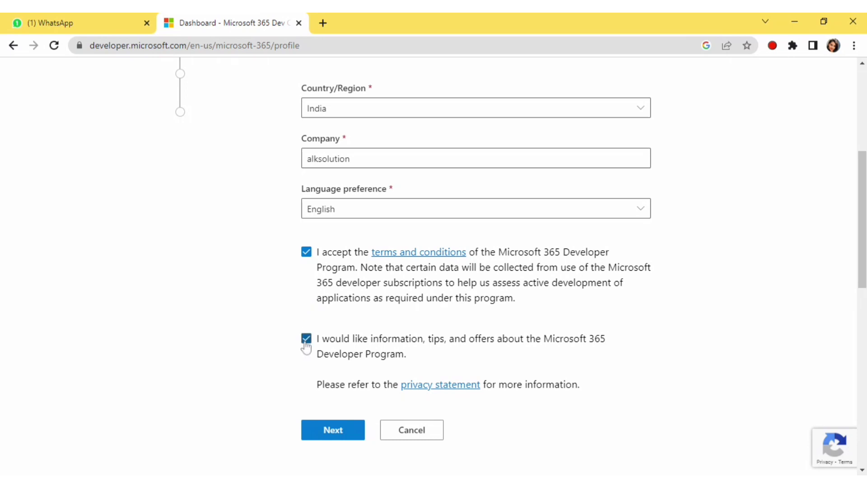
click(333, 430)
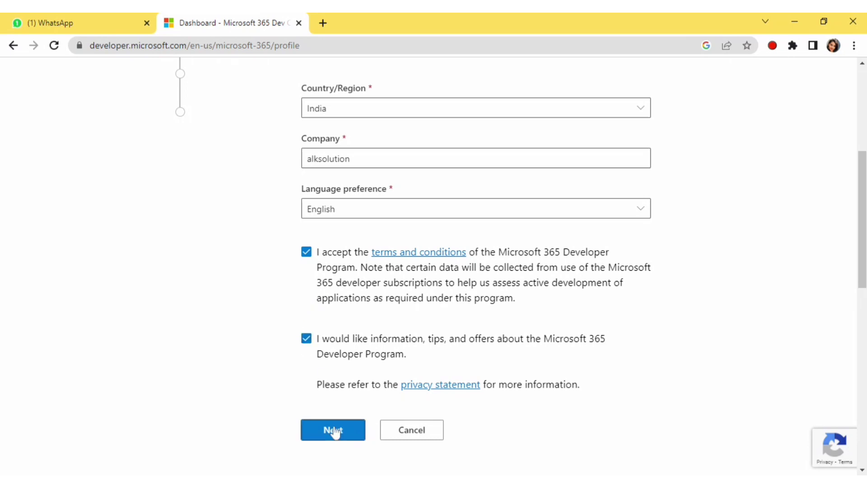
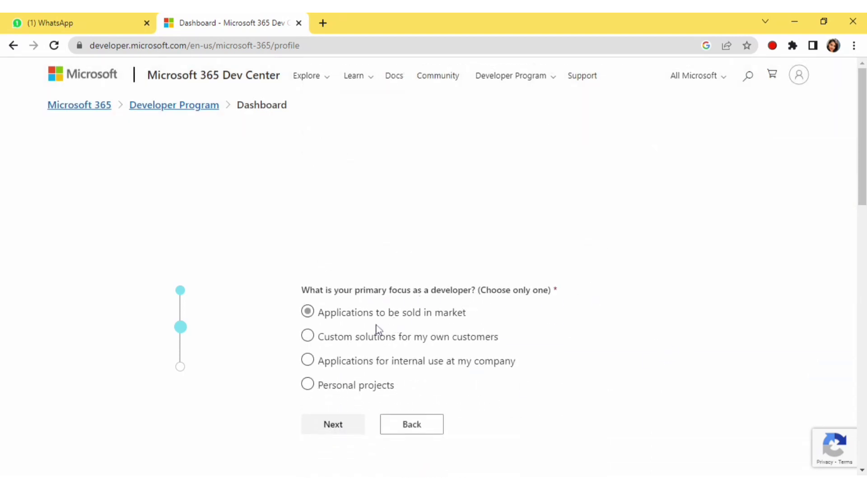
- Choose 'Custom solutions for my own customers' as the developer focus and continue
click(308, 337)
scroll(406, 375, down, 1)
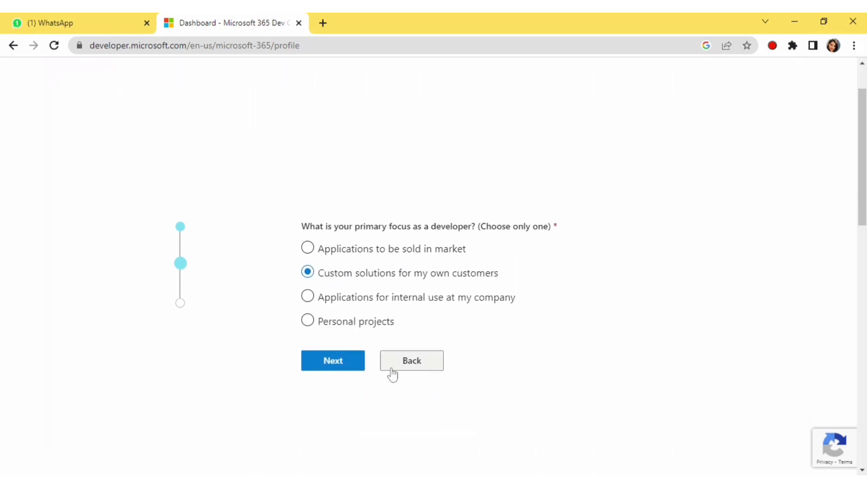
click(341, 362)
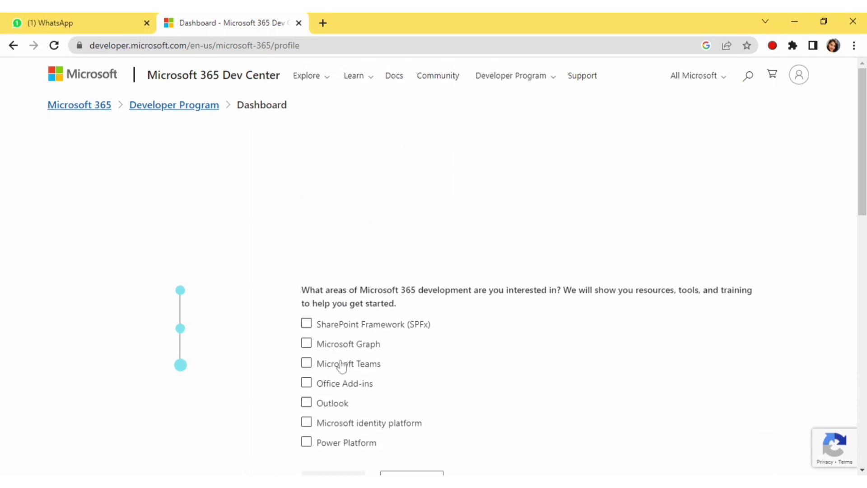
- Mark Microsoft Teams as the area of interest and save the profile
click(341, 366)
click(307, 366)
scroll(570, 370, down, 3)
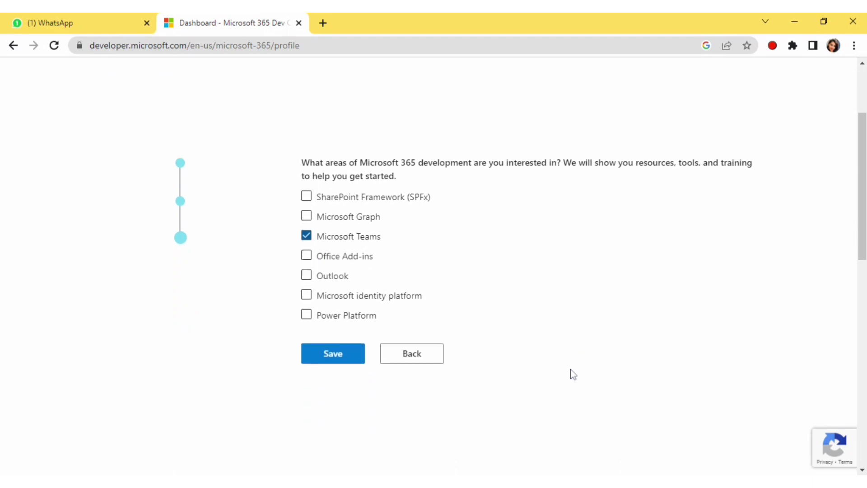
click(347, 362)
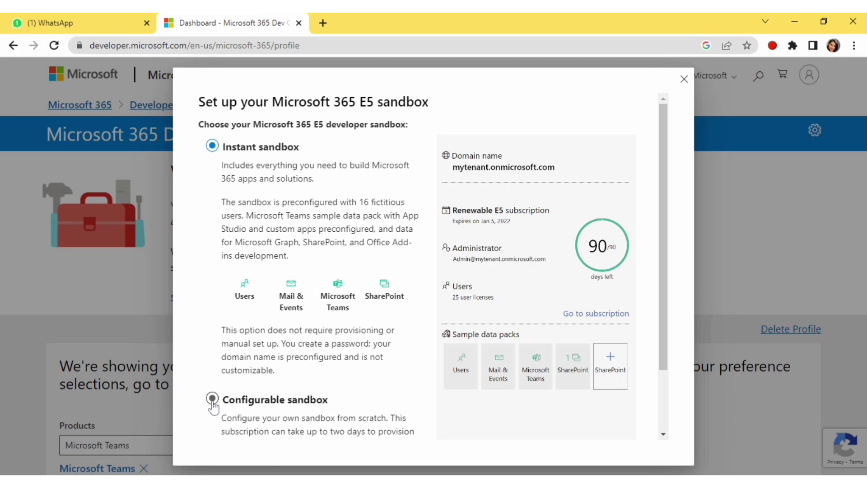
- Pick the Configurable sandbox option and proceed to the account form
click(212, 398)
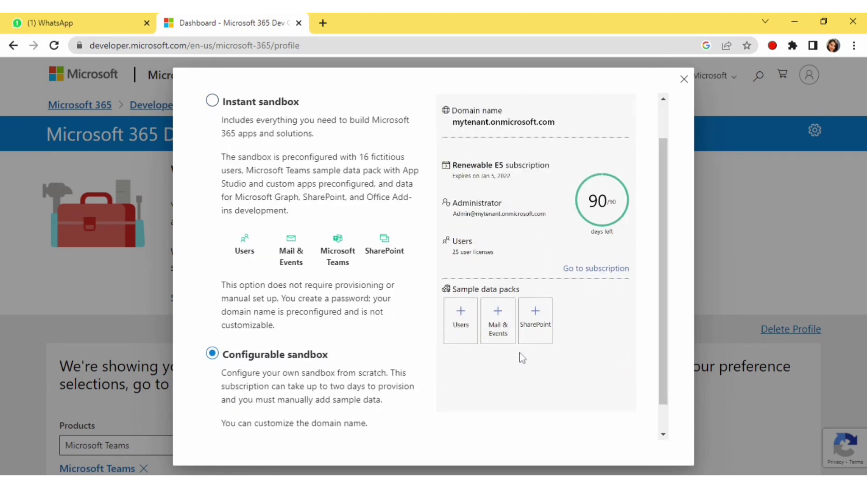
scroll(564, 359, down, 1)
click(569, 431)
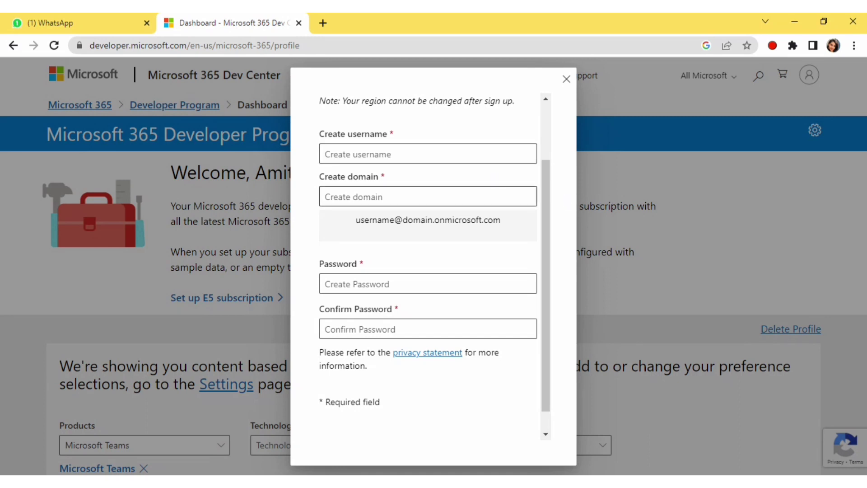
- Enter the sandbox username 'meeta' and domain 'alksolution'
click(357, 155)
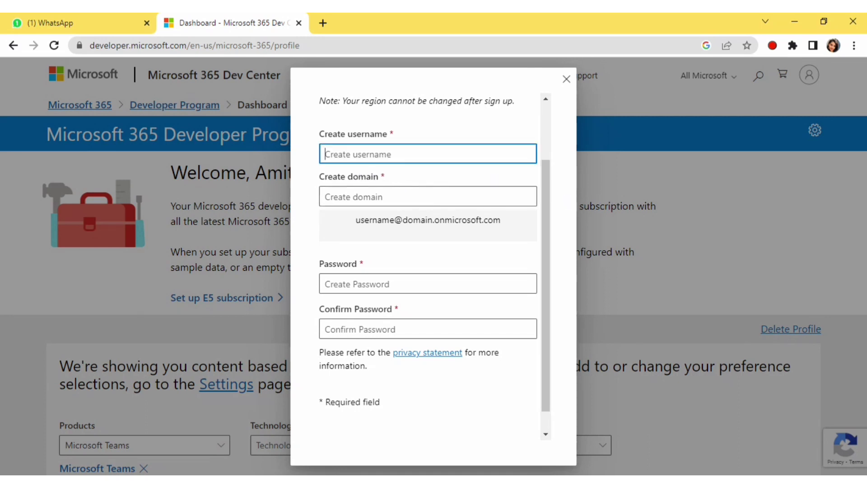
text(meeta)
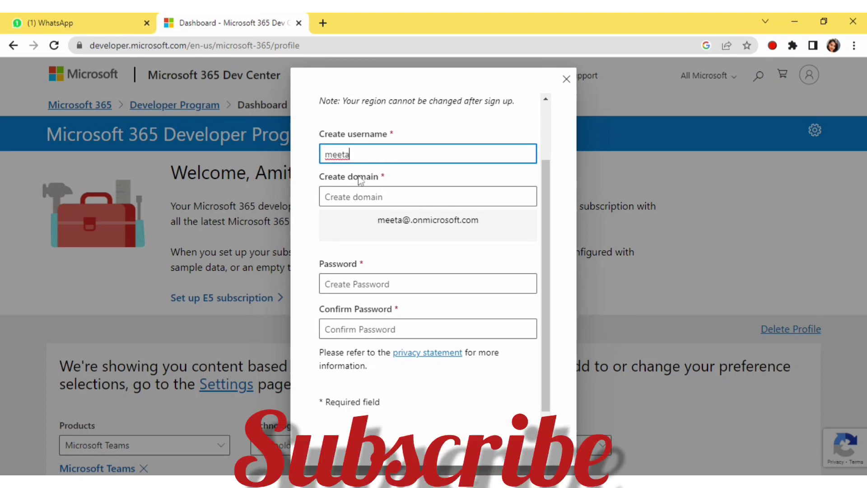
click(357, 197)
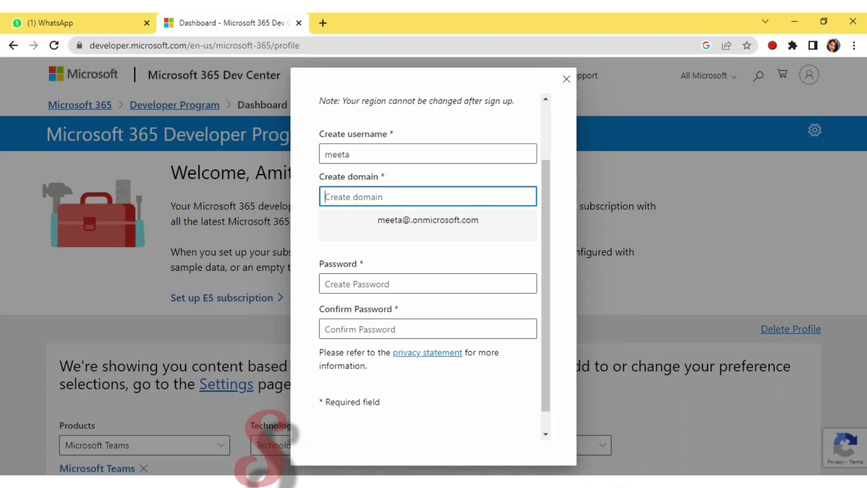
text(a)
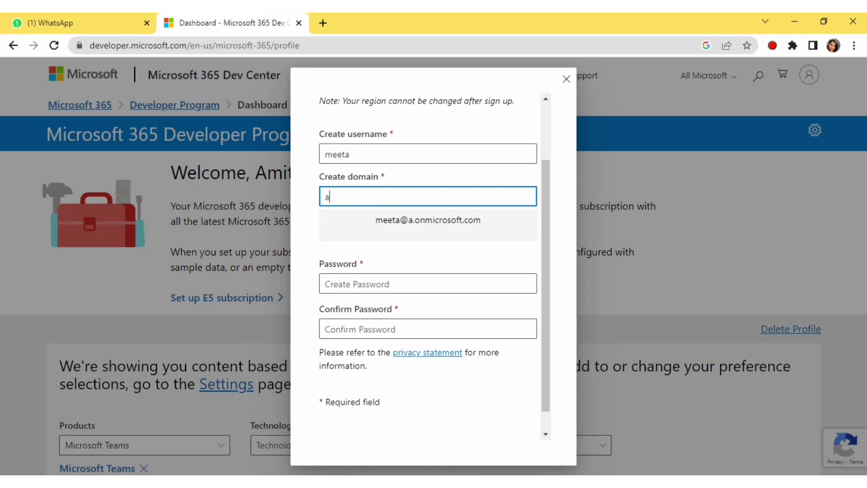
text(lksolu)
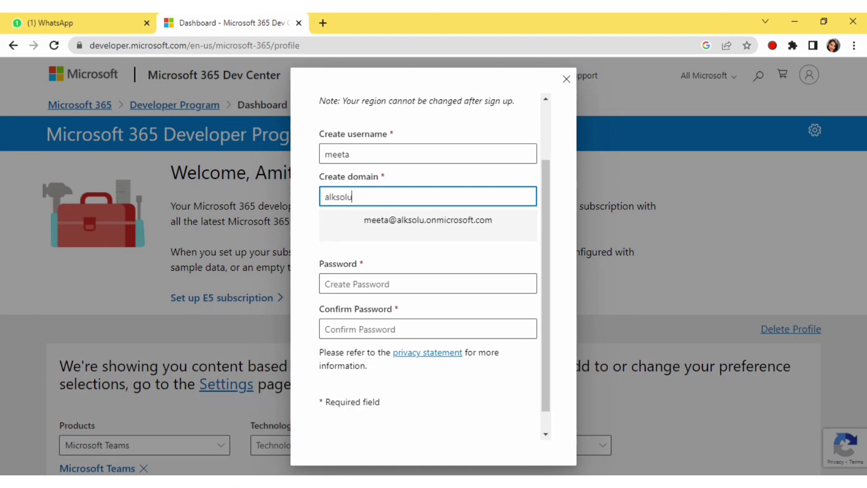
text(tion)
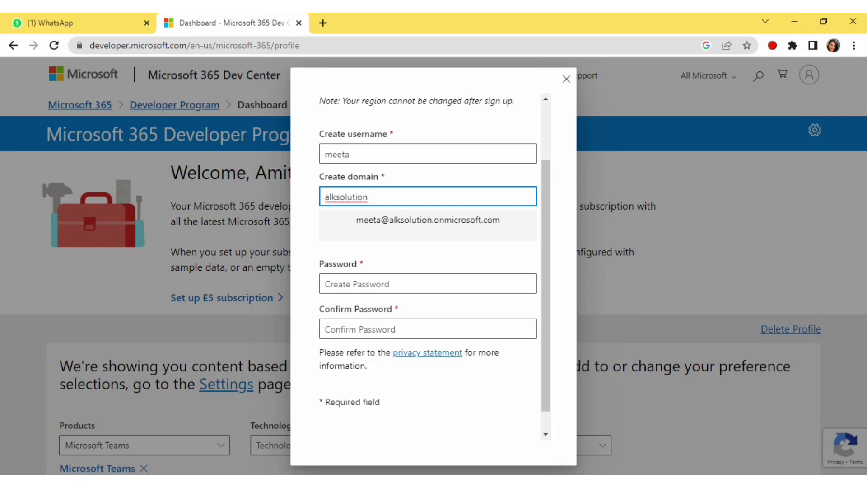
- Select the generated admin e-mail address preview and open Google Sheets in a new tab
click(359, 236)
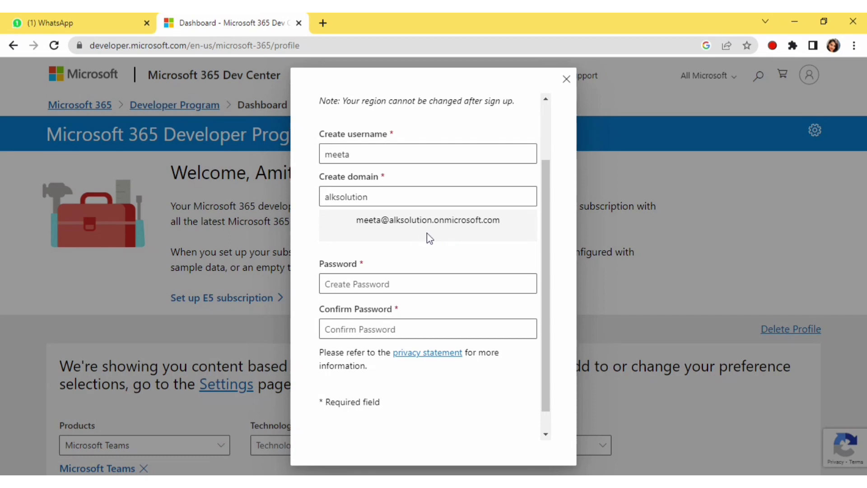
drag(502, 221, 356, 222)
key(ctrl+c)
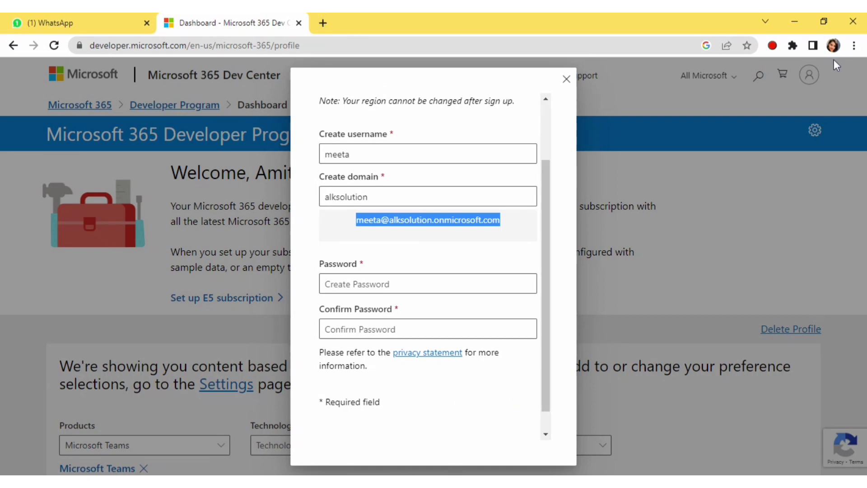
click(323, 23)
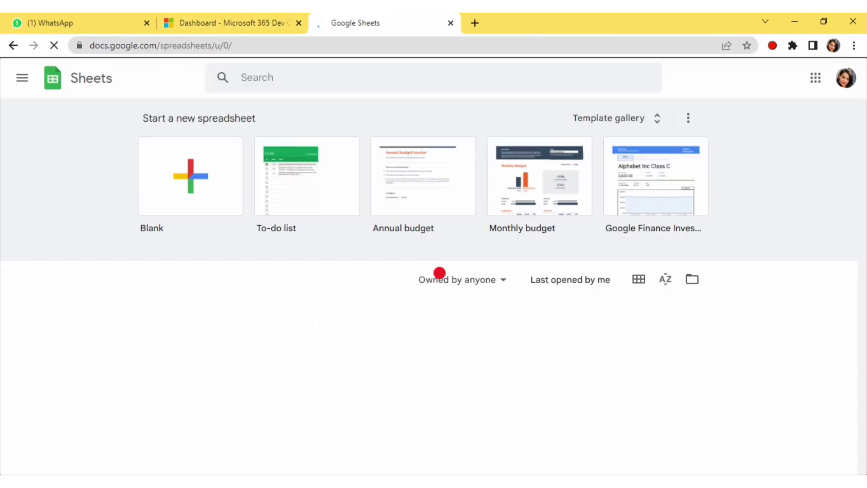
- Paste the admin address into B1 of a new blank spreadsheet and widen column B
click(213, 205)
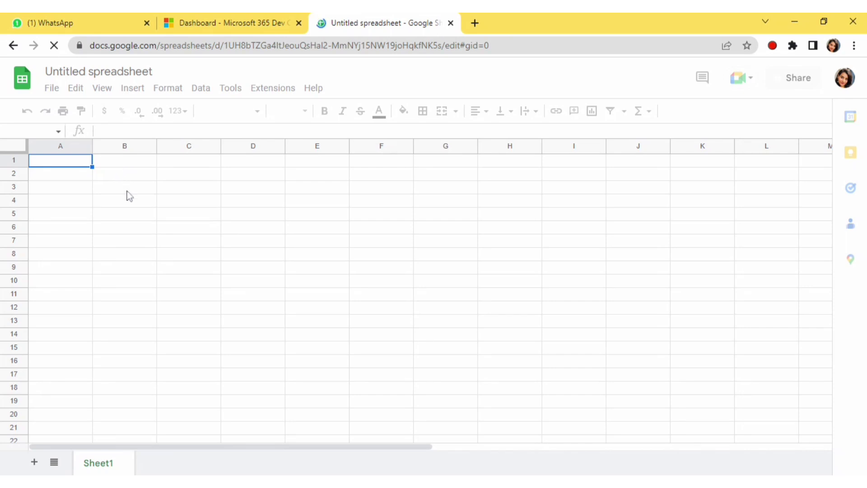
double_click(114, 163)
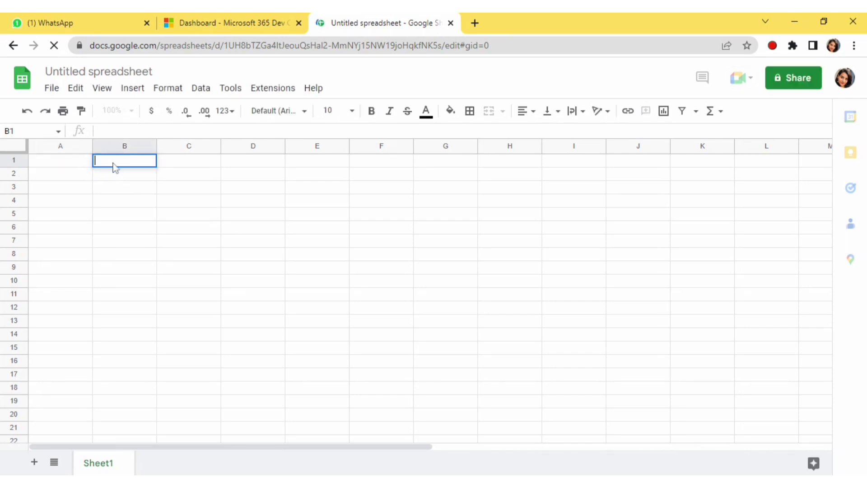
key(ctrl+v)
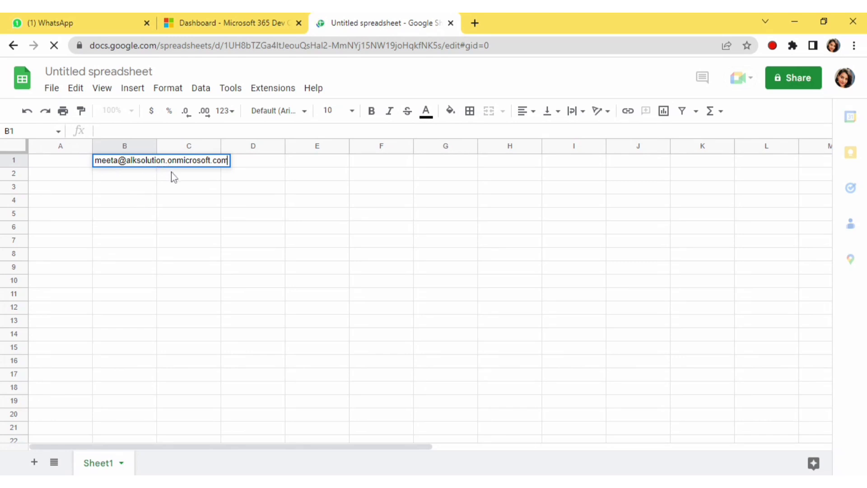
click(149, 201)
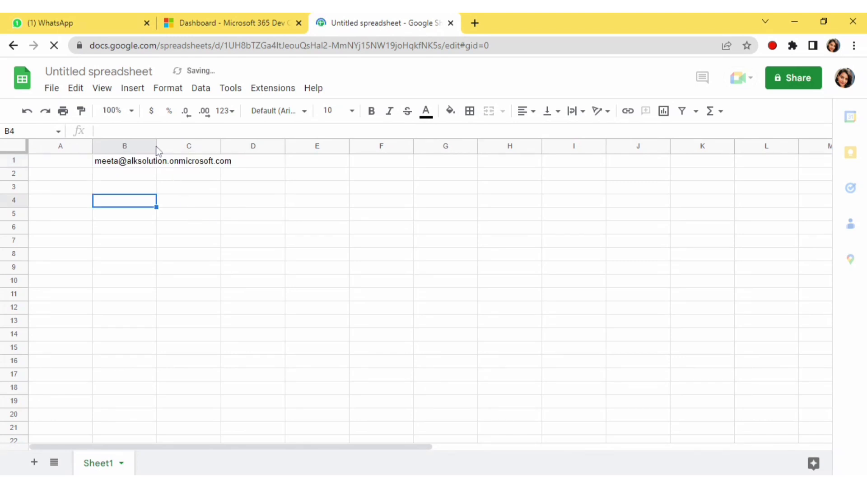
drag(155, 146, 250, 154)
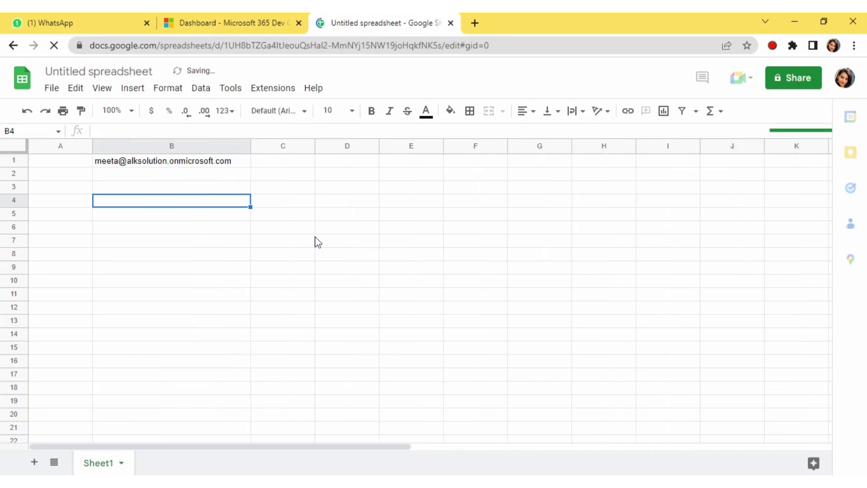
click(238, 20)
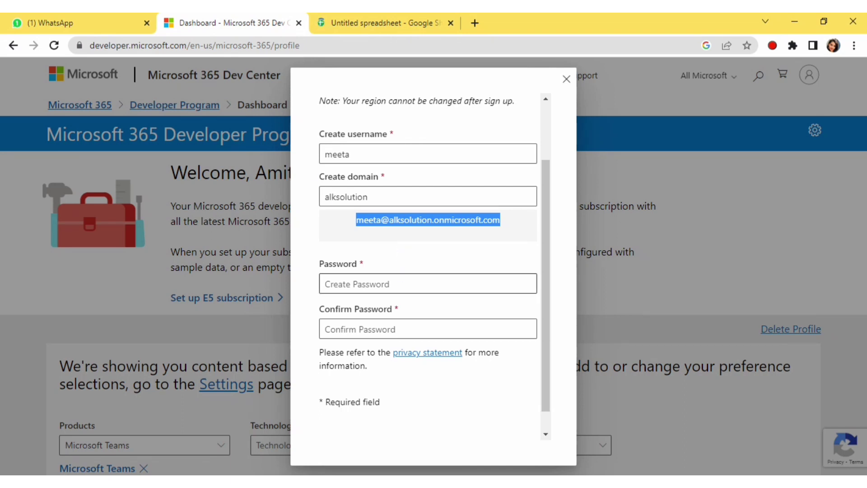
- Enter and confirm the sandbox admin password, then submit the account details
click(357, 283)
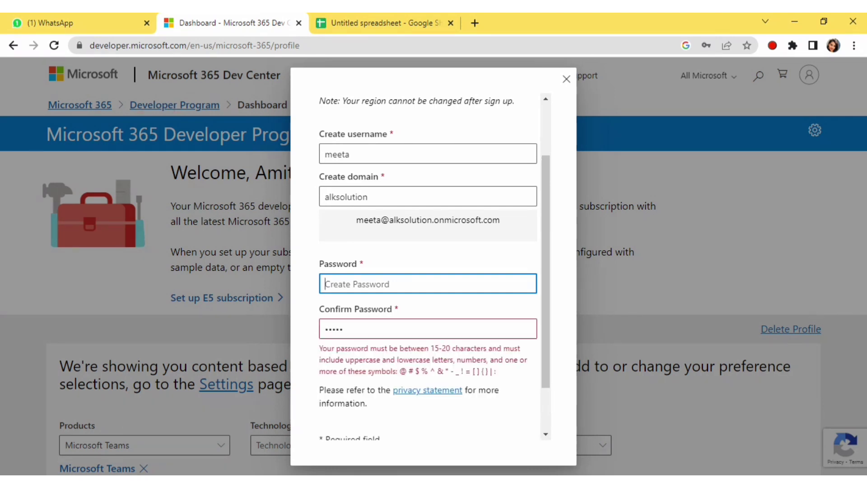
text(•••••••••)
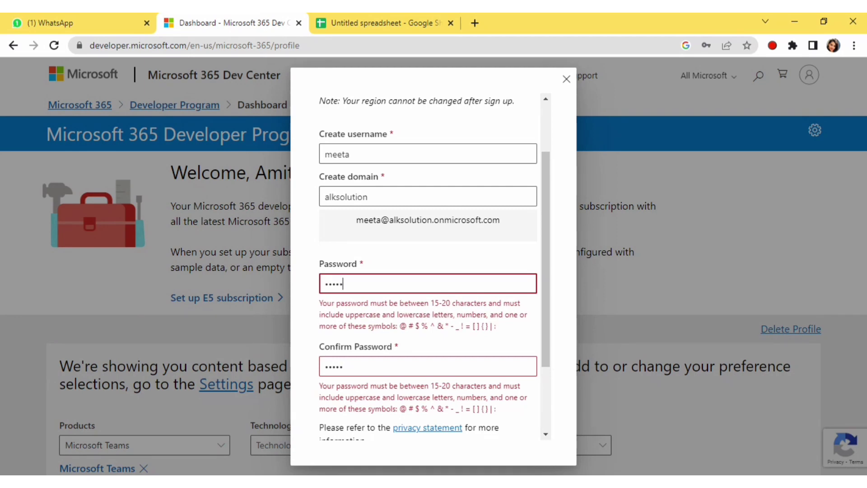
text(••••)
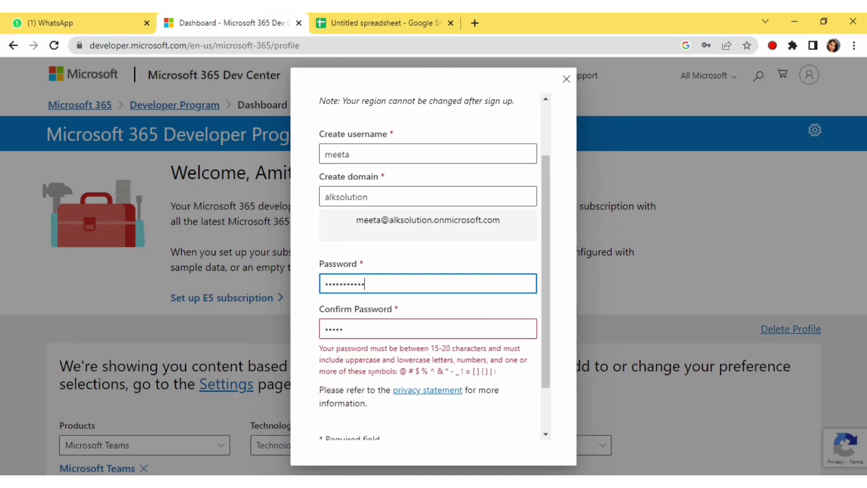
text(•••)
click(343, 328)
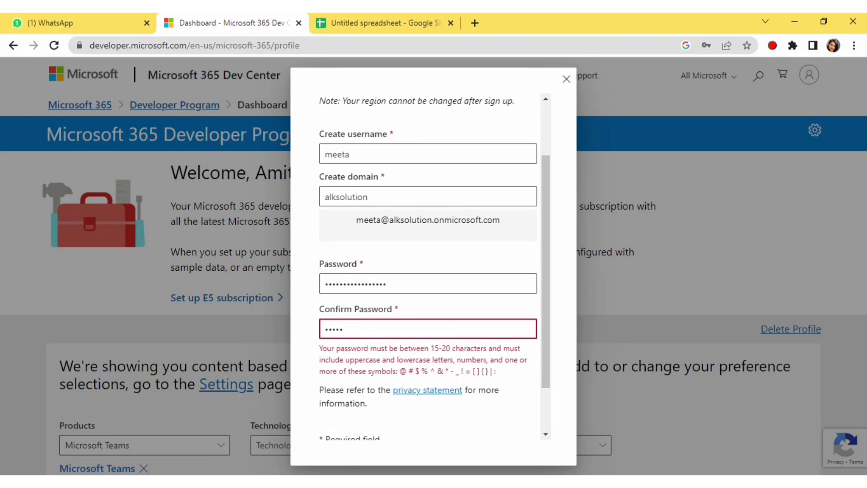
key(BackSpace)
key(BackSpace)
key(BackSpace)
key(BackSpace)
text(••)
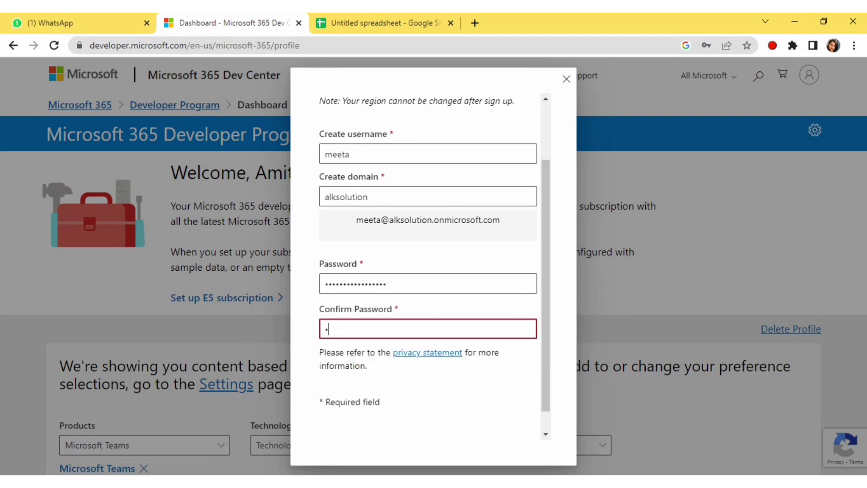
text(•••••)
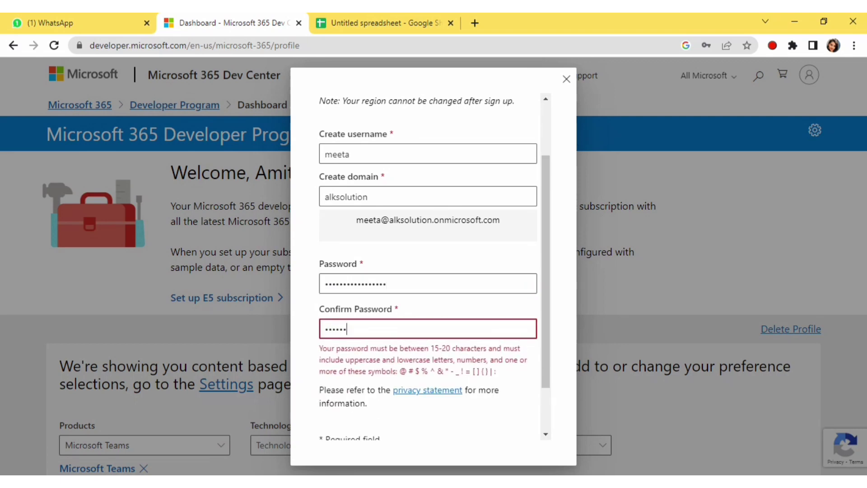
text(•••••••••)
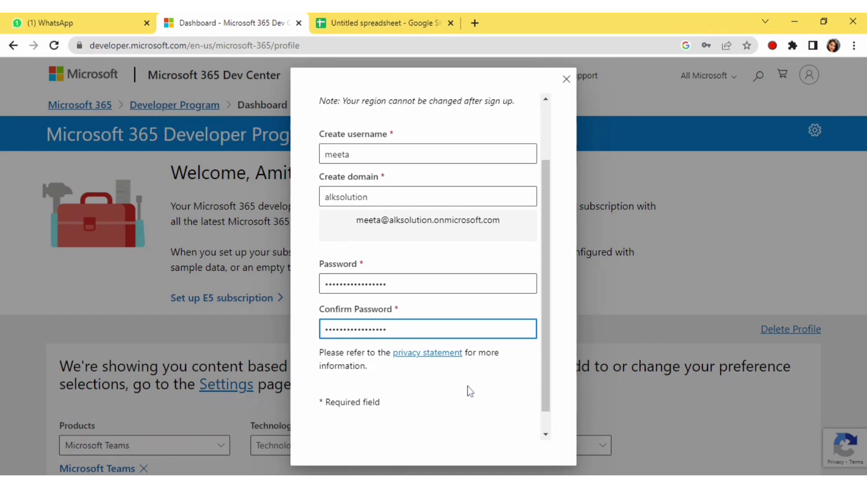
scroll(468, 391, down, 1)
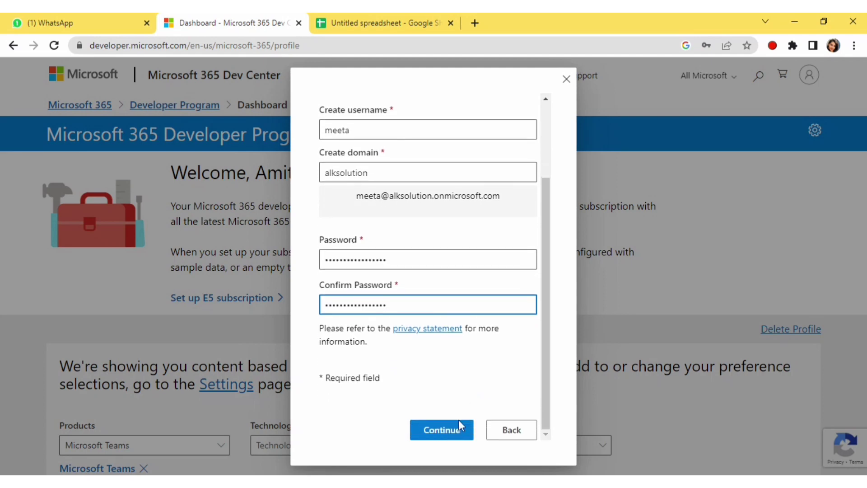
click(445, 430)
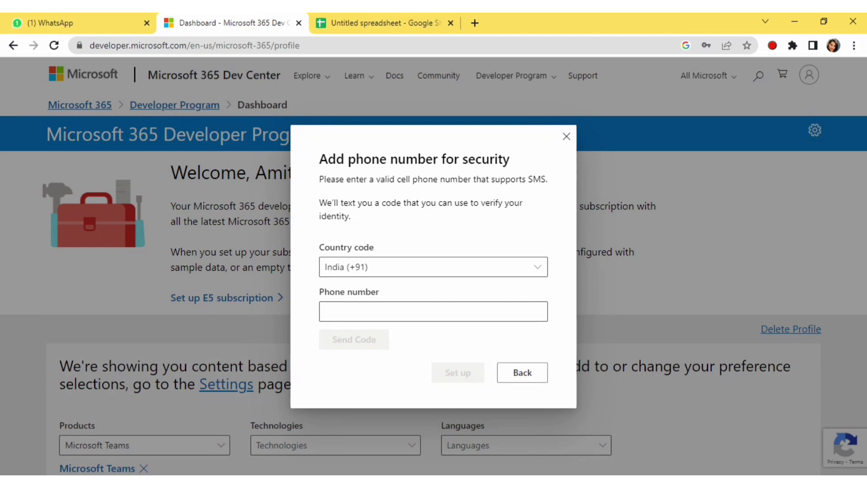
- Enter the mobile number with India (+91) country code and request the SMS code
click(533, 311)
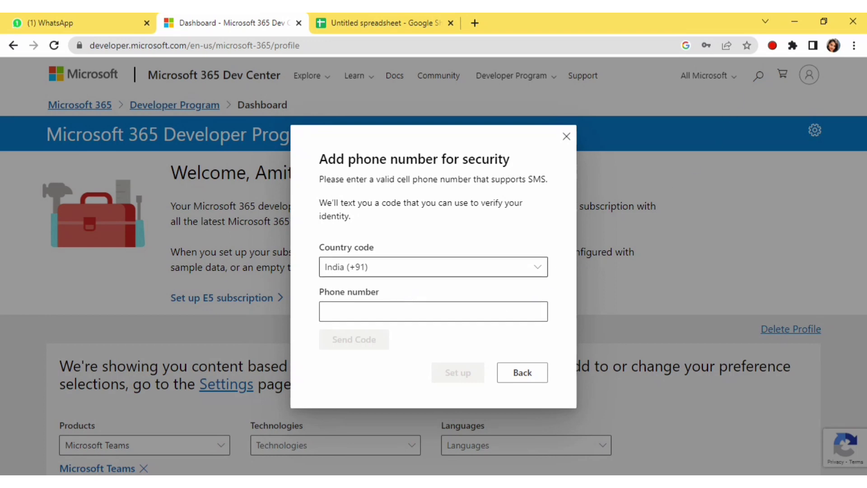
click(424, 267)
click(368, 266)
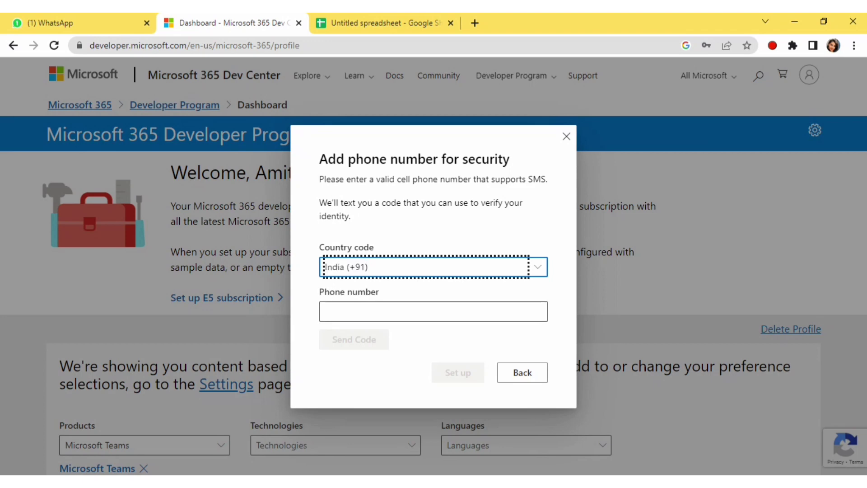
click(539, 276)
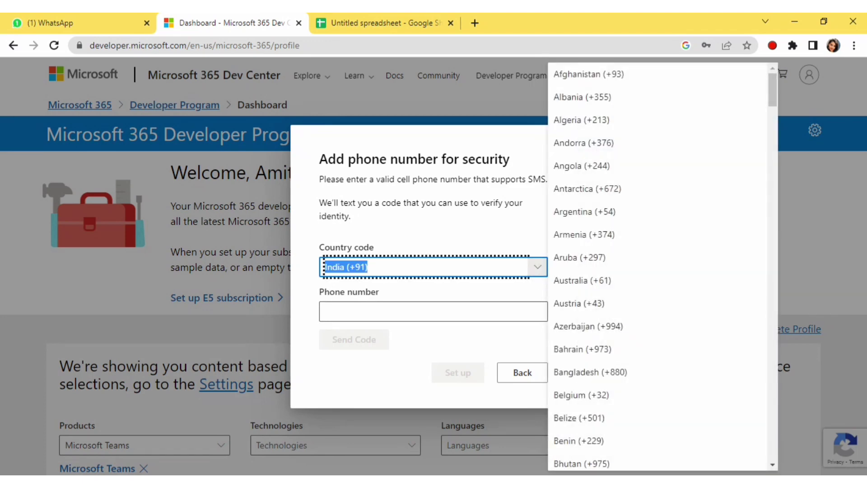
click(325, 311)
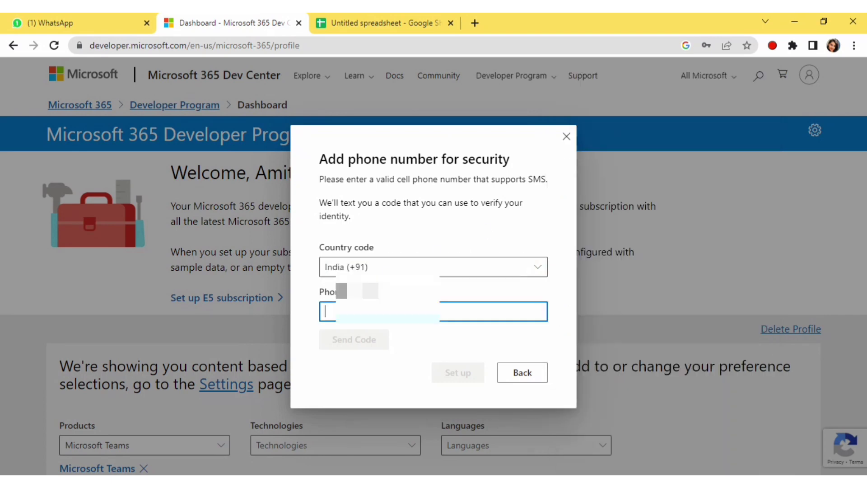
text(97)
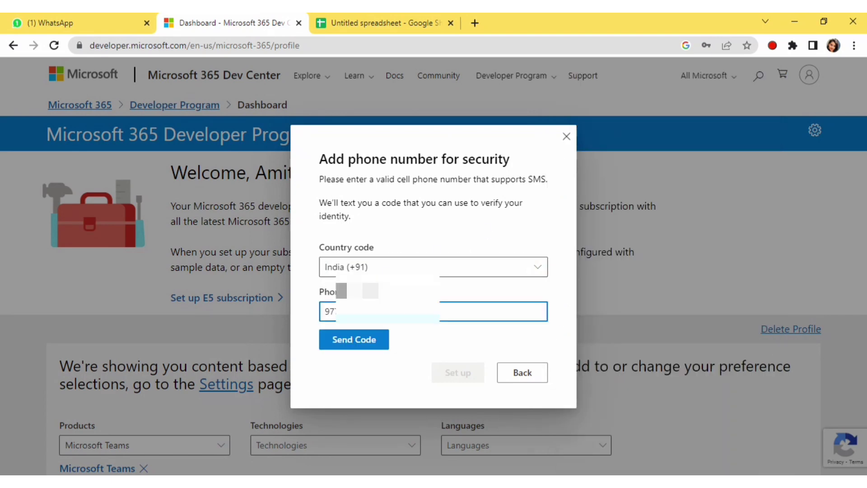
click(351, 346)
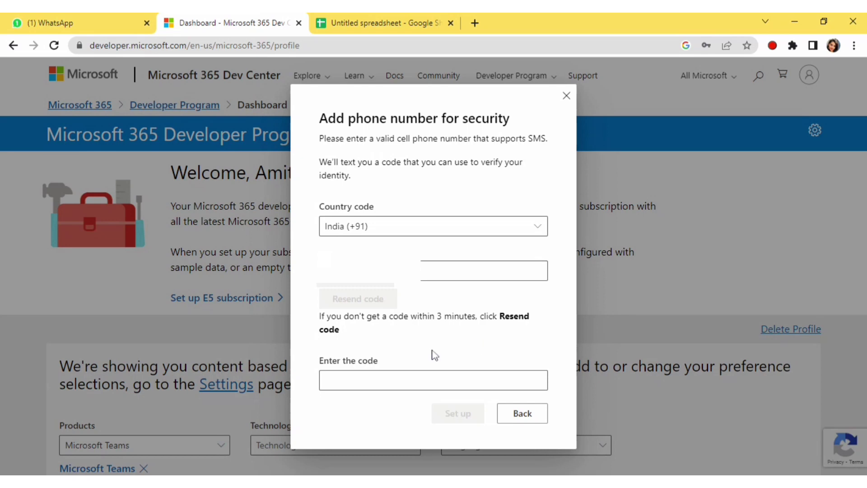
- Type the received verification code, then erase the over-long entry
click(353, 379)
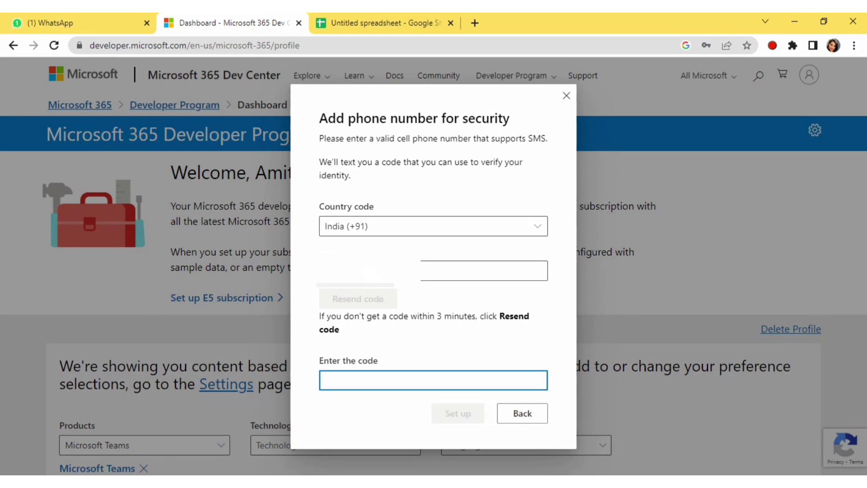
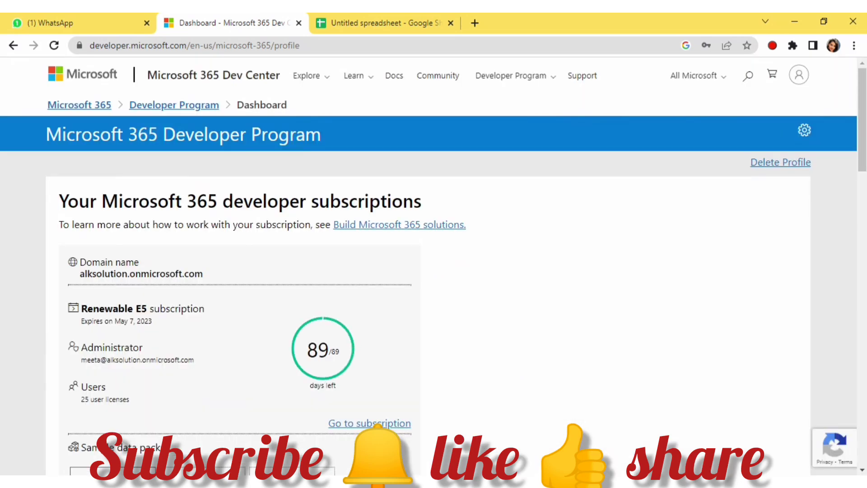
- Open the E5 subscription from the Dev Center in a new tab
scroll(481, 282, down, 3)
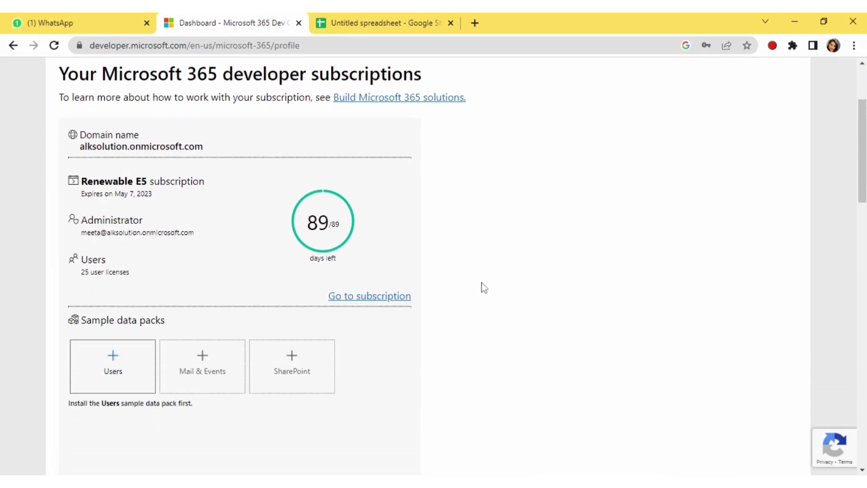
click(362, 298)
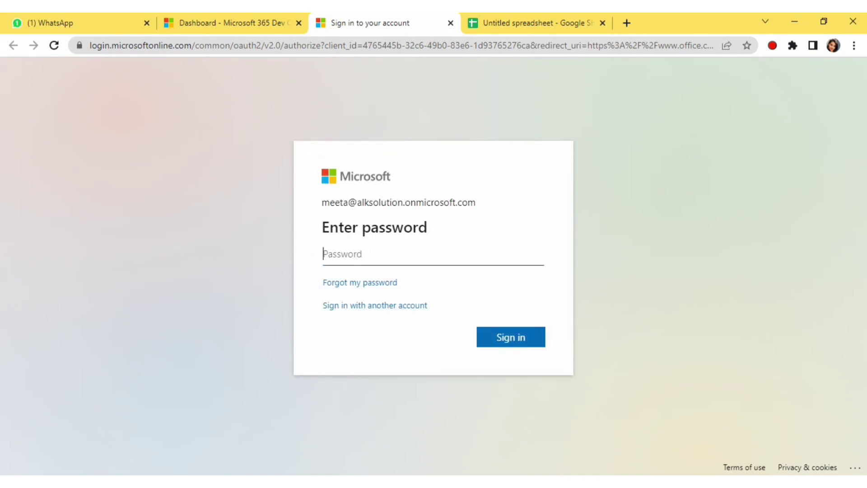
- Enter the administrator password and sign in, declining to stay signed in
text(*****************)
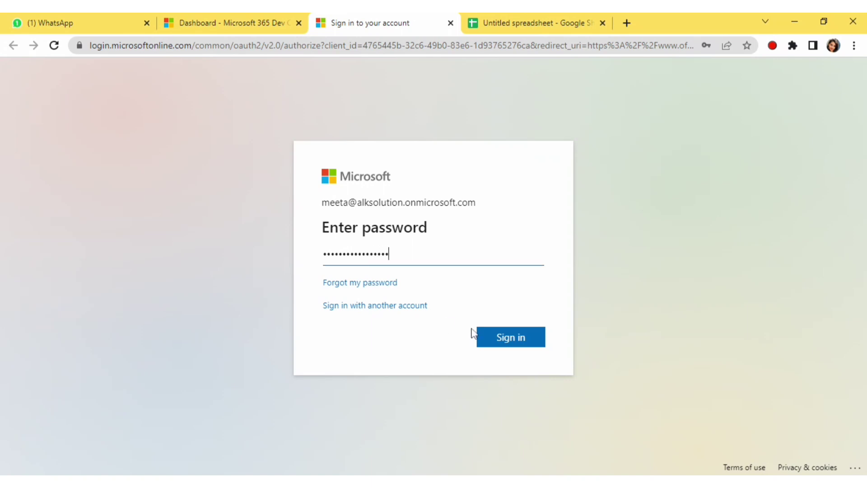
click(498, 343)
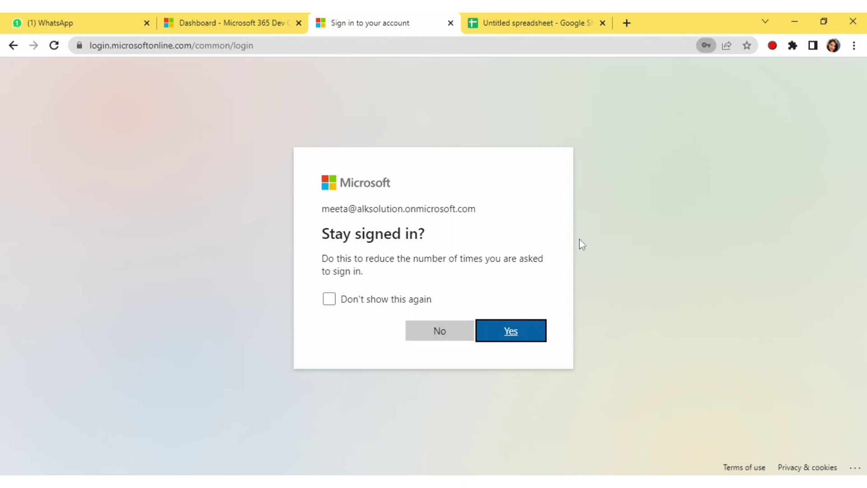
click(436, 333)
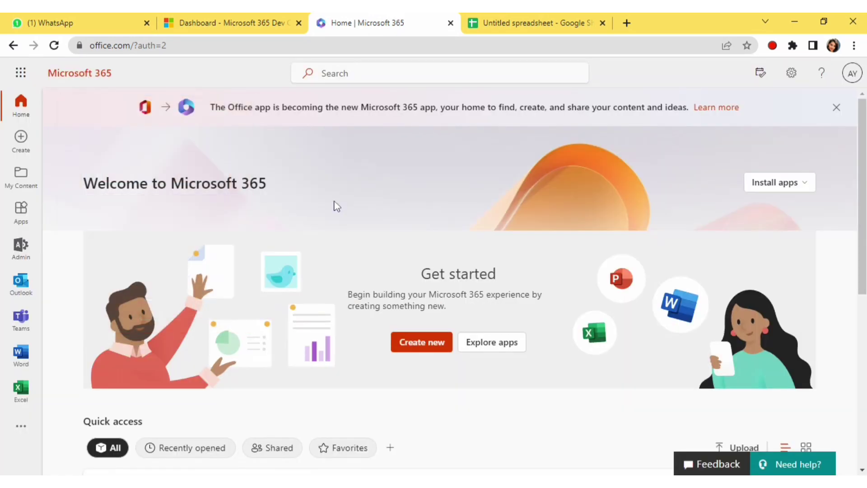
- Choose Install apps > Microsoft 365 apps to download OfficeSetup.exe
click(801, 190)
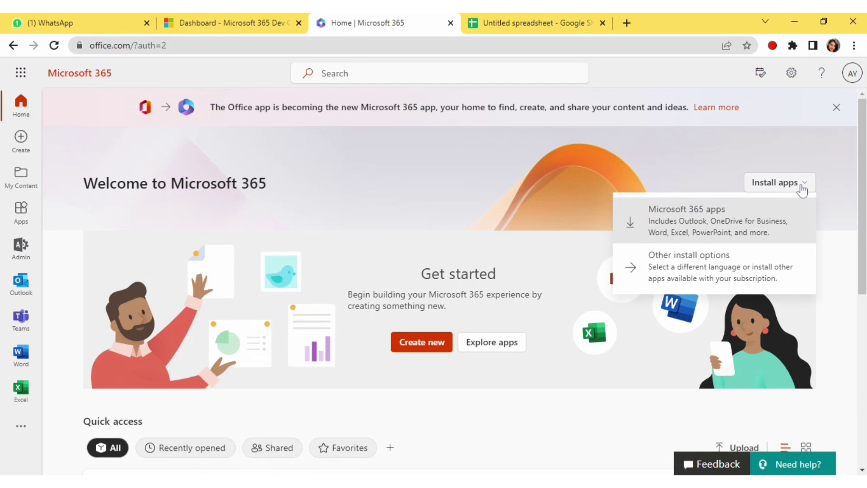
click(681, 222)
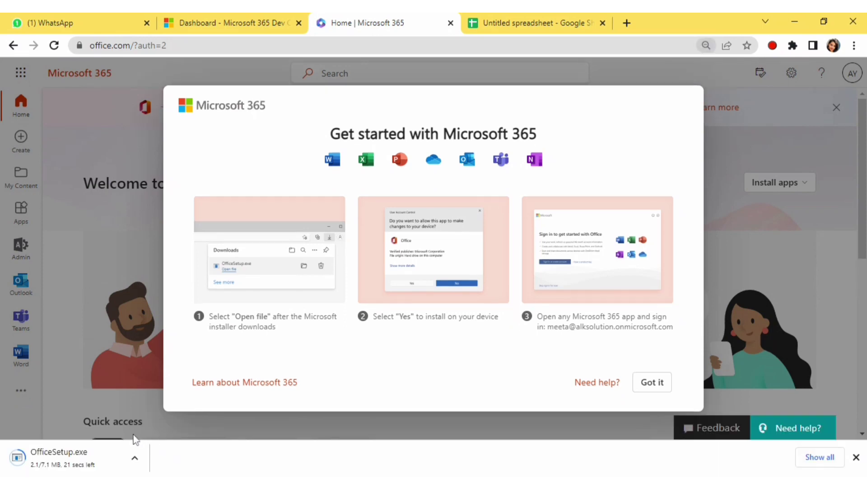
- Wait for OfficeSetup.exe to finish downloading, then close the install instructions with 'Got it'
key(ctrl+minus)
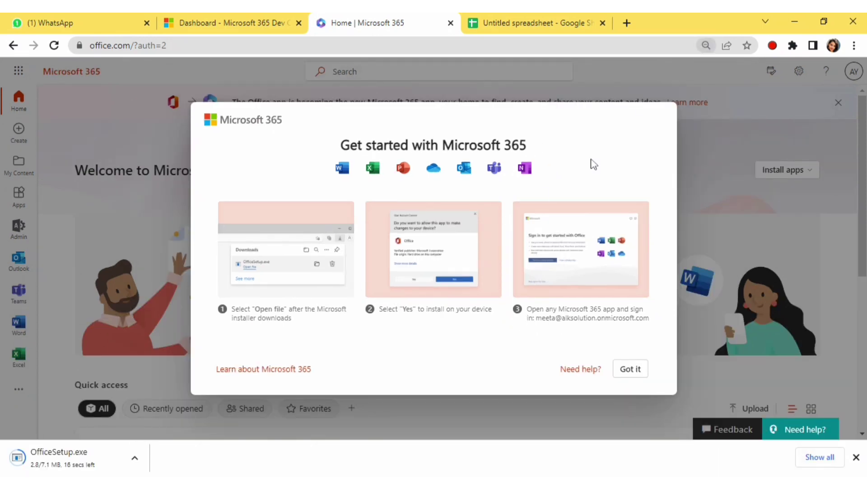
key(ctrl+minus)
key(ctrl+minus)
key(ctrl+minus)
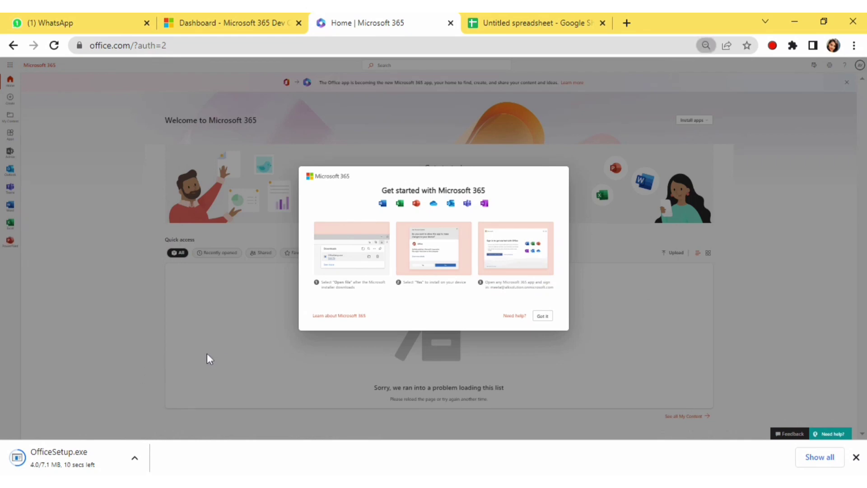
key(ctrl+plus)
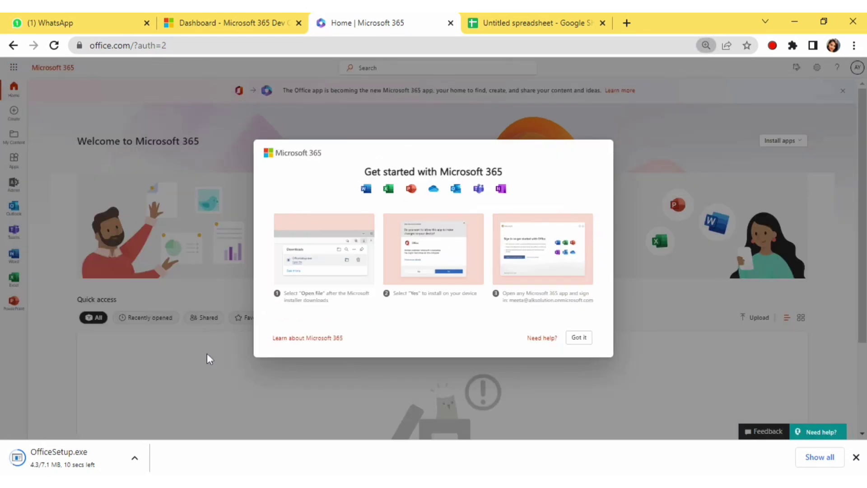
key(ctrl+plus)
key(ctrl+plus)
key(ctrl+plus)
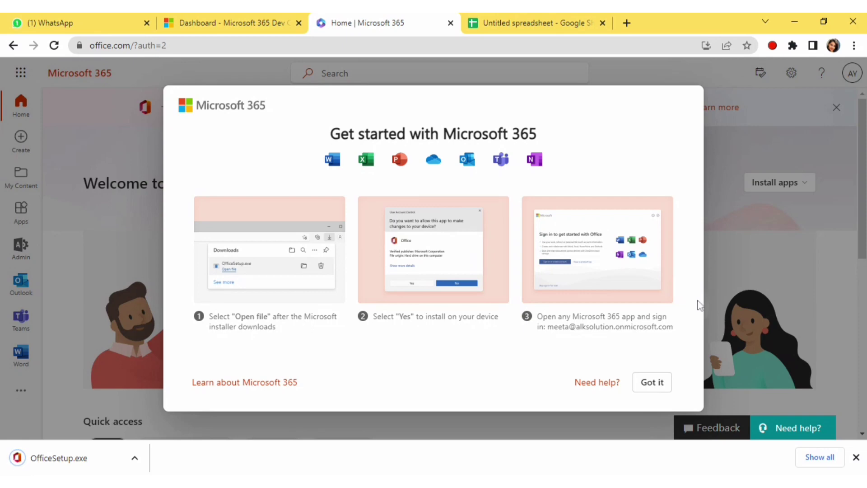
click(660, 386)
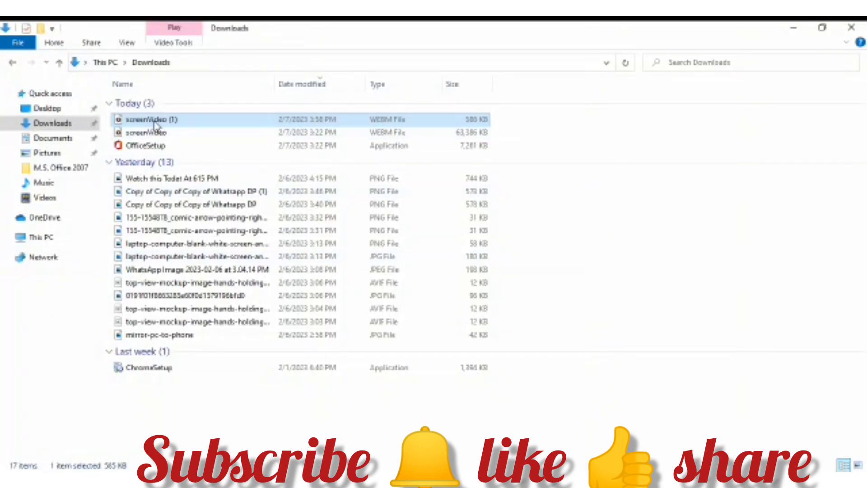
- Run OfficeSetup from the Downloads folder and close the installer once Office is installed
click(44, 124)
click(47, 110)
click(50, 124)
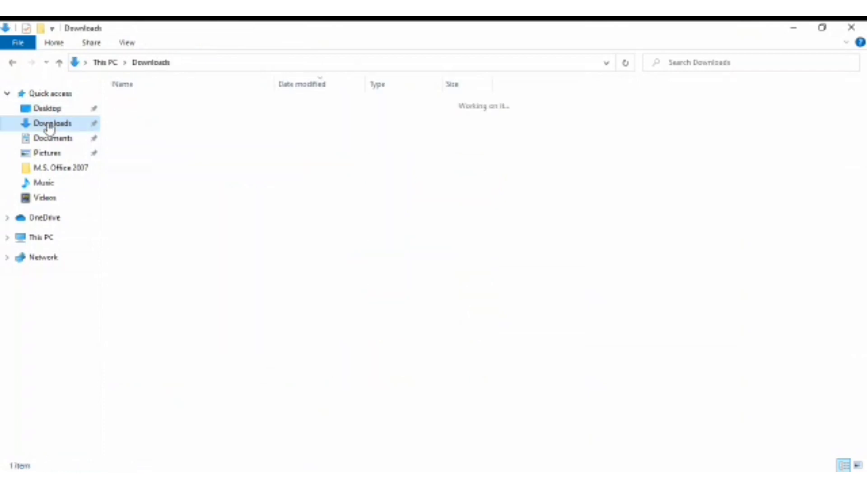
double_click(191, 149)
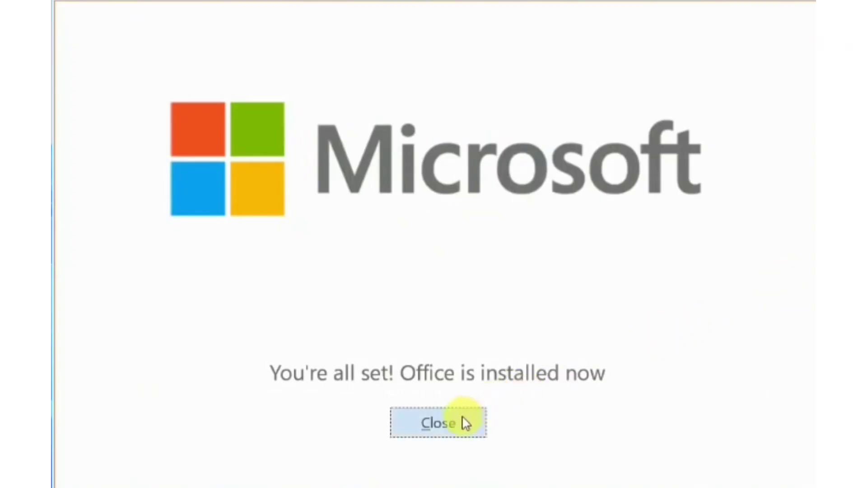
click(465, 423)
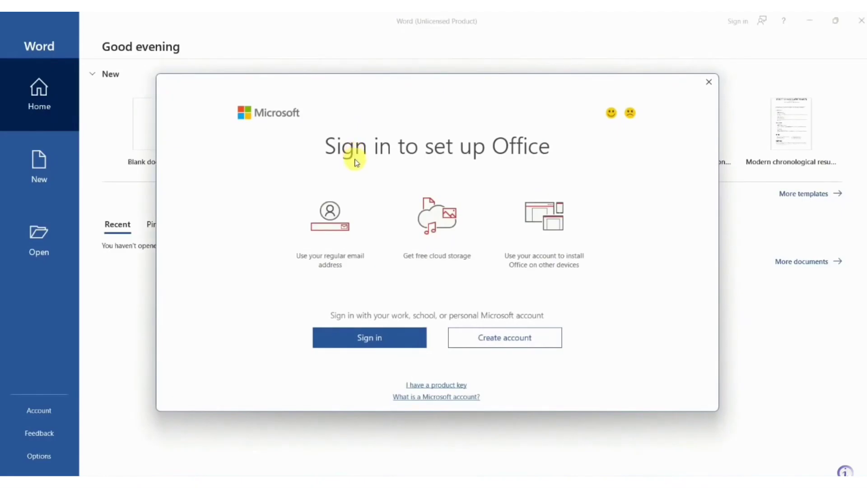
- Sign in to set up Office with the tenant's work e-mail and account password
click(391, 339)
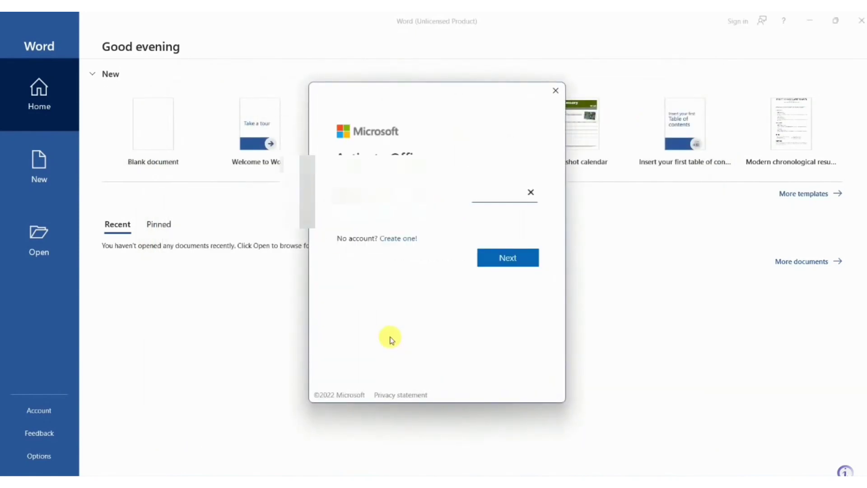
key(ctrl+v)
text(@microsoft.com)
click(495, 257)
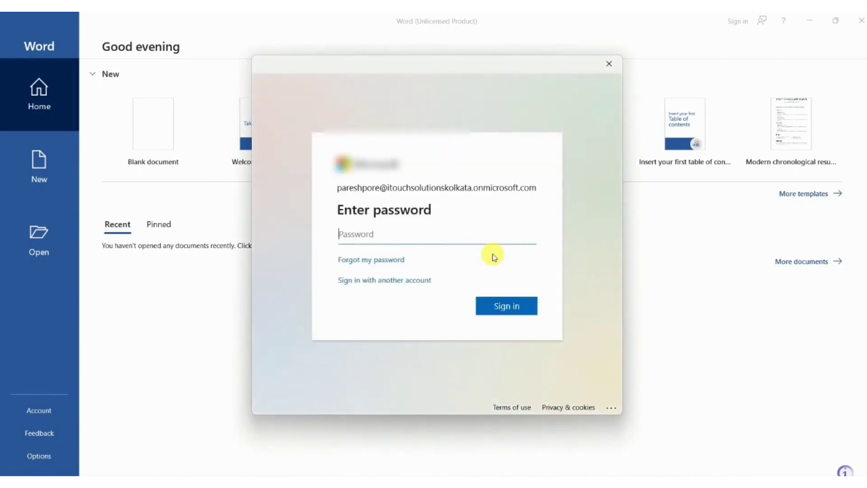
text(•••••••••••••)
click(526, 305)
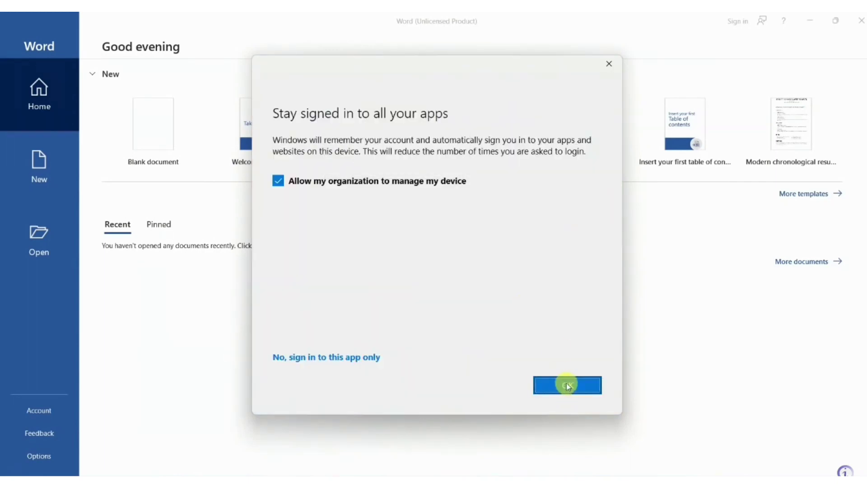
- Keep the account signed in to all apps, finish with Done, and close the privacy notice
click(567, 385)
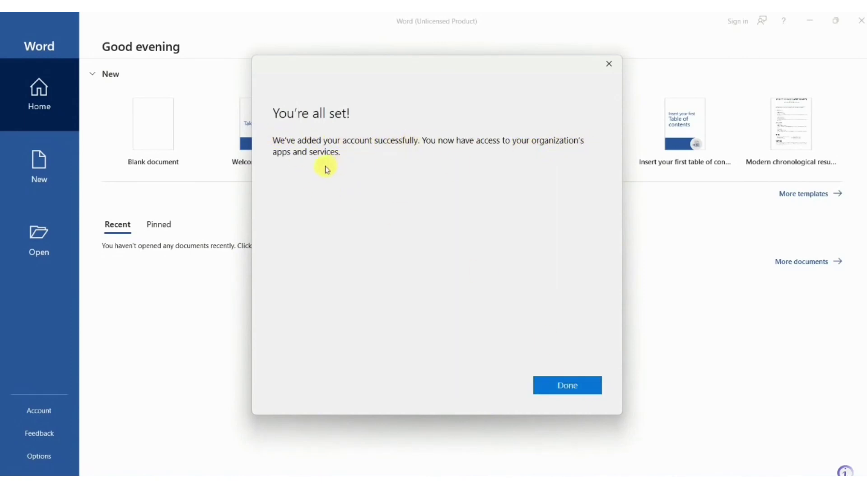
click(555, 385)
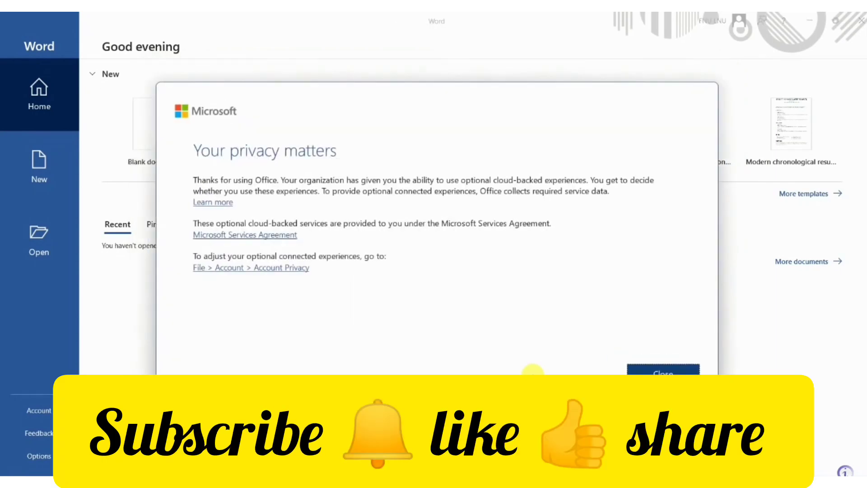
click(656, 370)
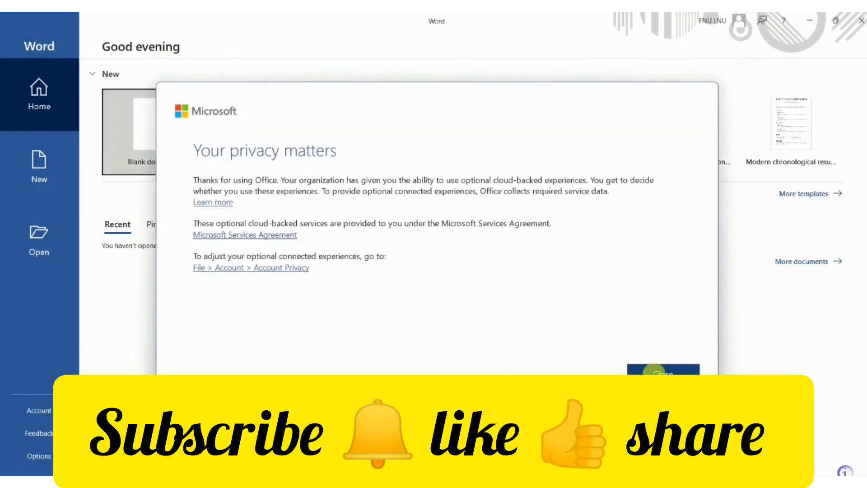